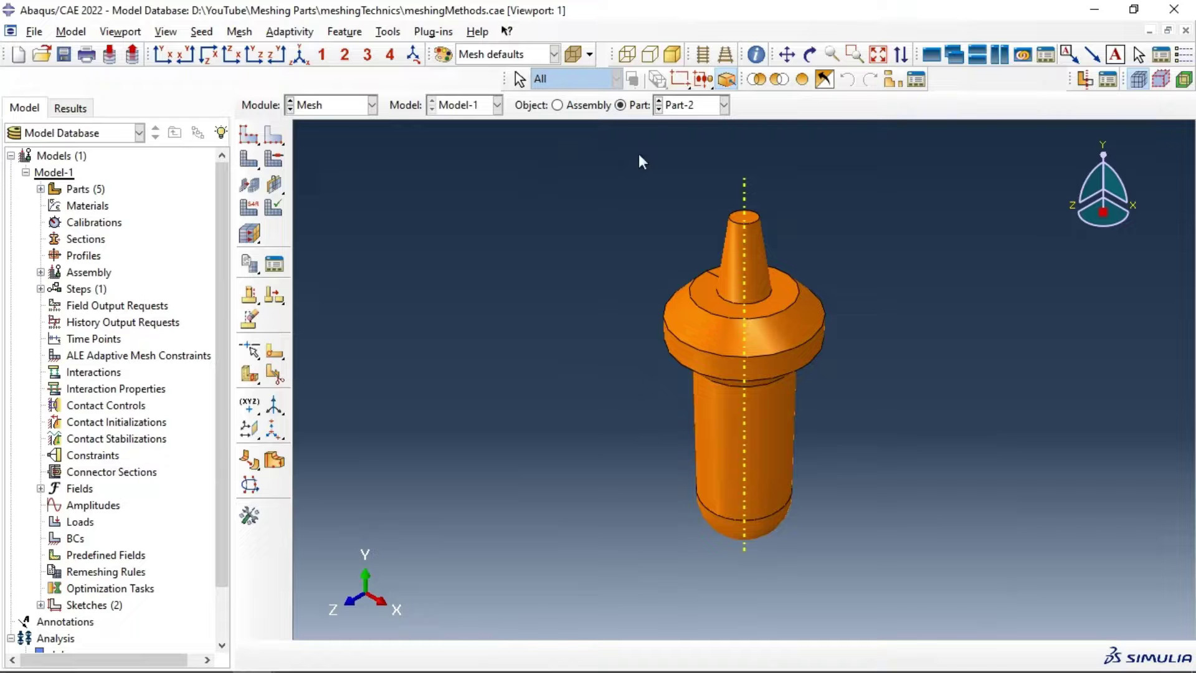
- Seed Part-2 with an approximate global element size of 5 instead of 4.3
left_click(811, 56)
left_click_drag(803, 314, 681, 368)
left_click_drag(760, 360, 647, 297)
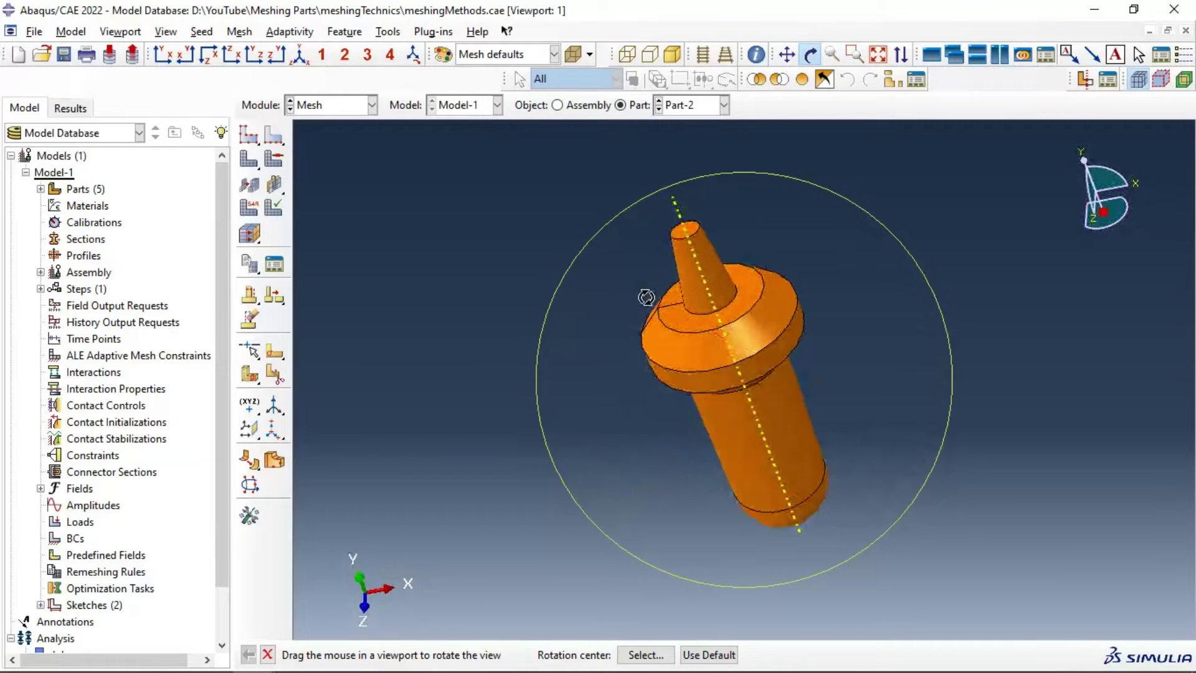
left_click_drag(698, 310, 592, 324)
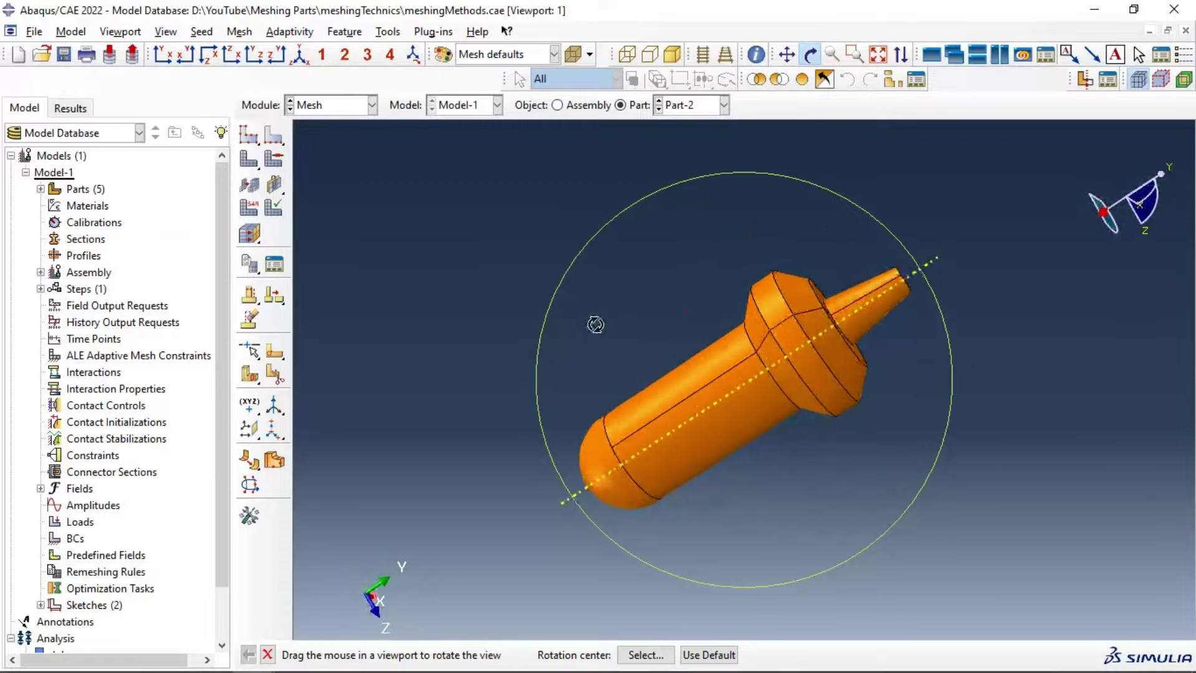
left_click(249, 134)
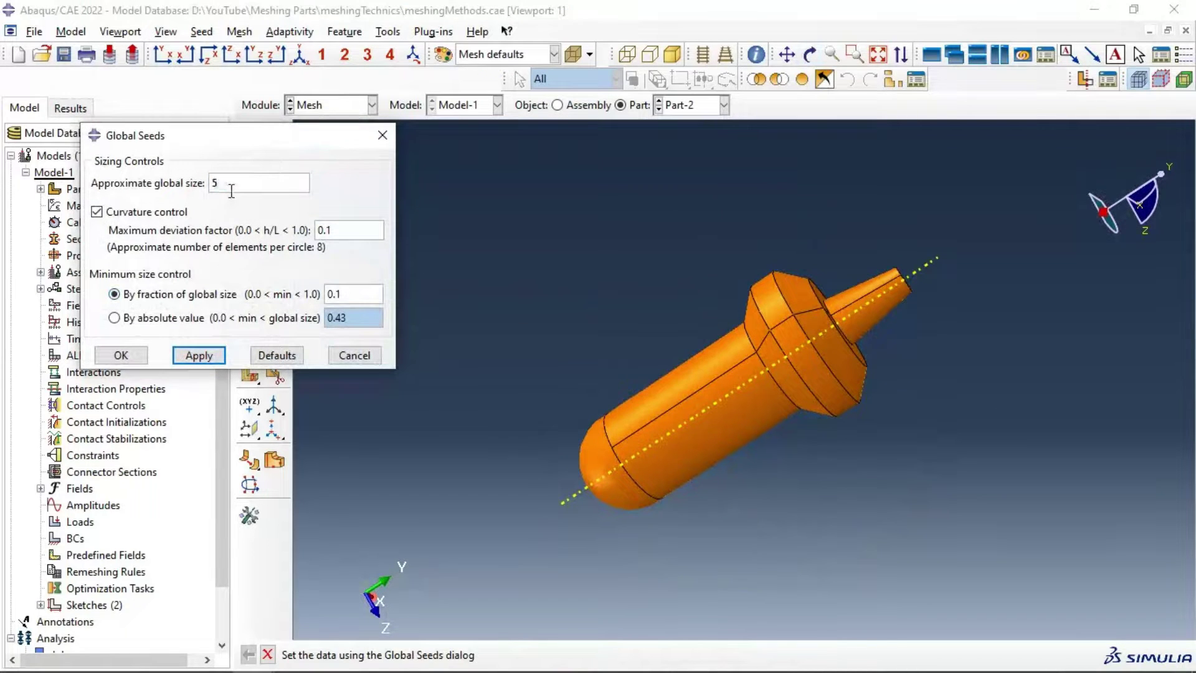
left_click(121, 355)
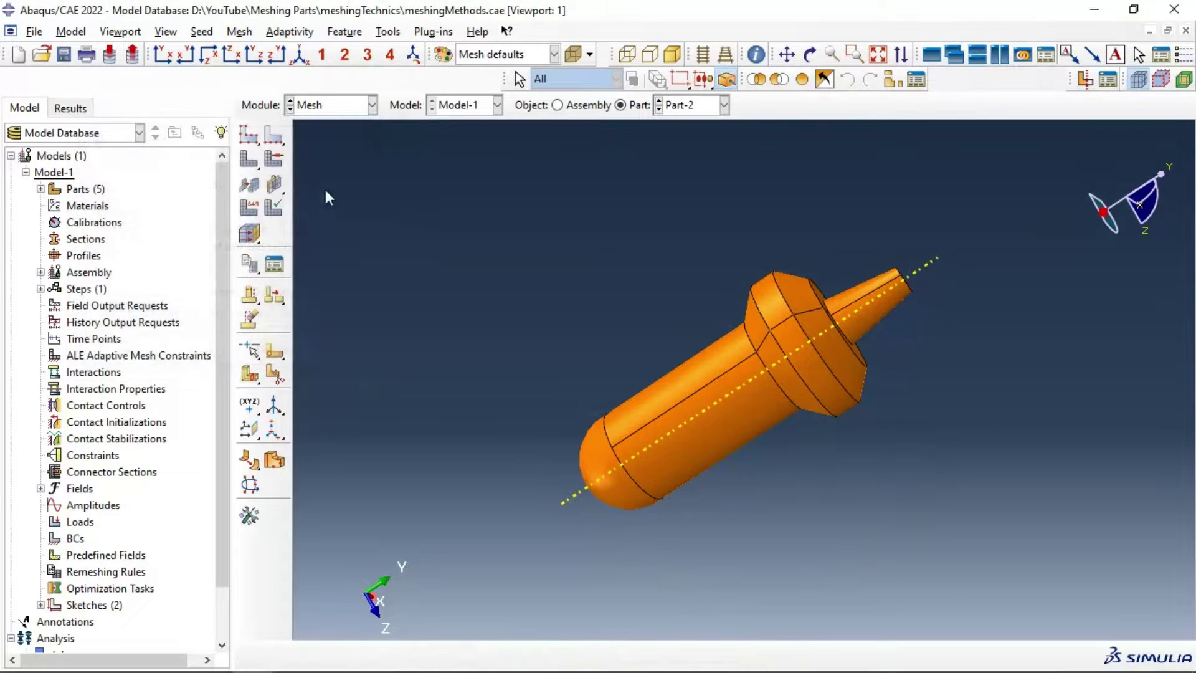
left_click(248, 163)
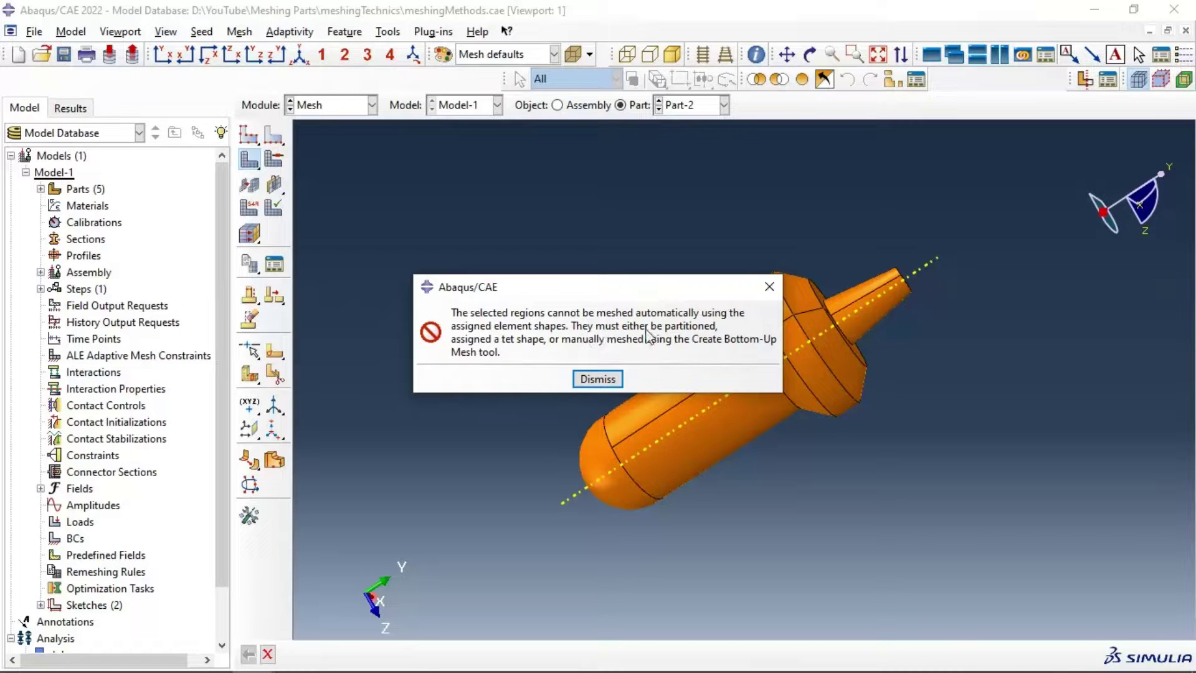
left_click(598, 379)
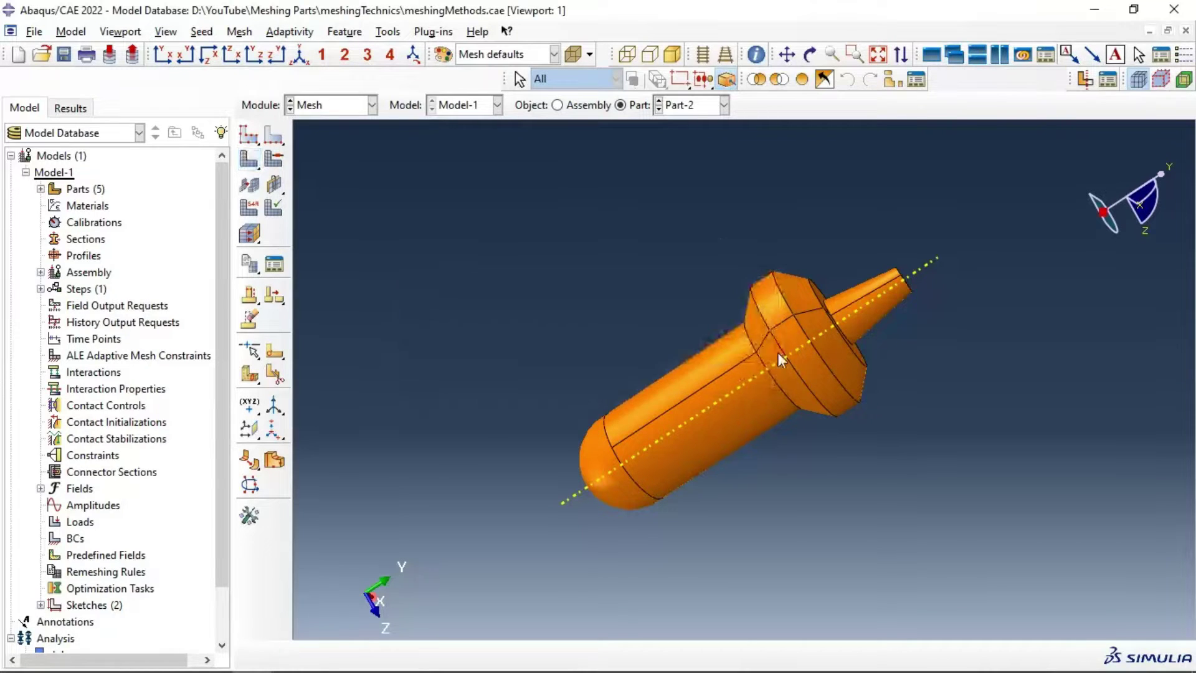
left_click(810, 55)
left_click_drag(803, 318, 903, 380)
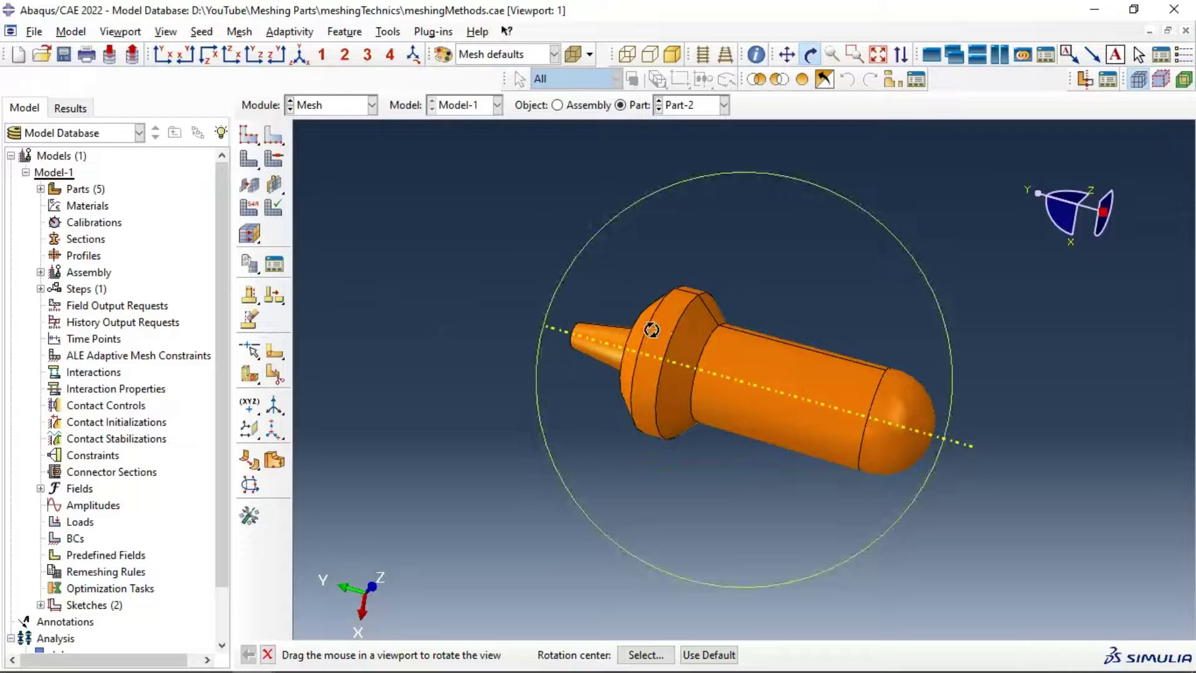
left_click_drag(649, 328, 480, 368)
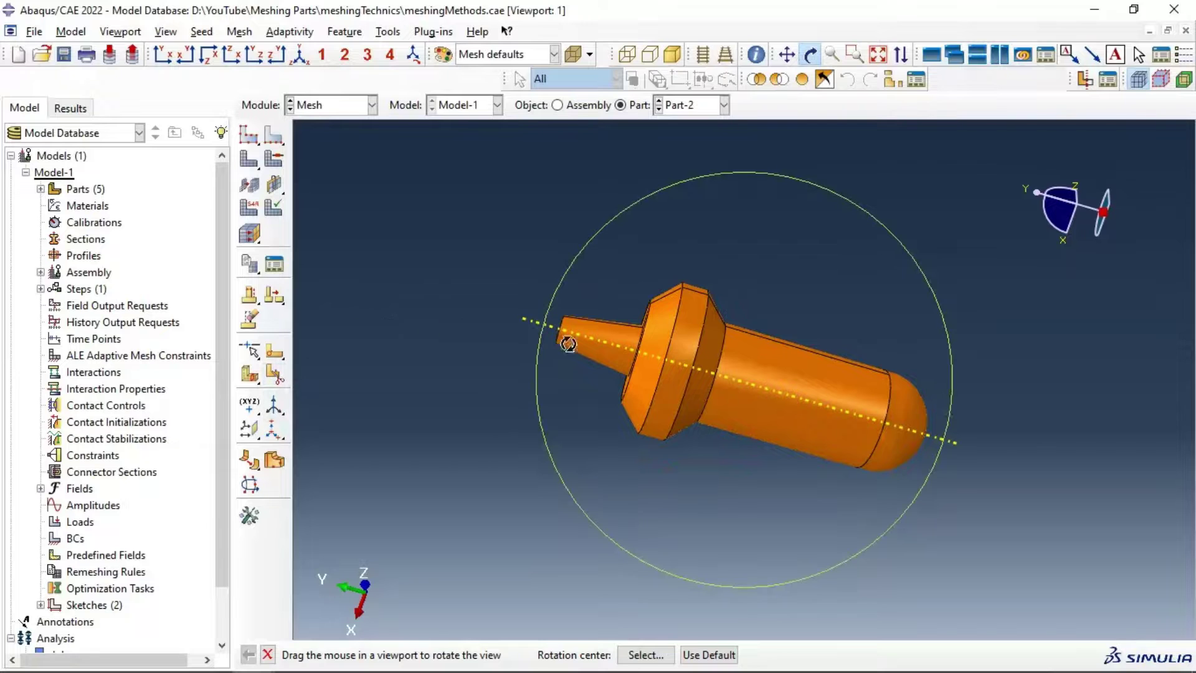
left_click_drag(568, 344, 726, 358)
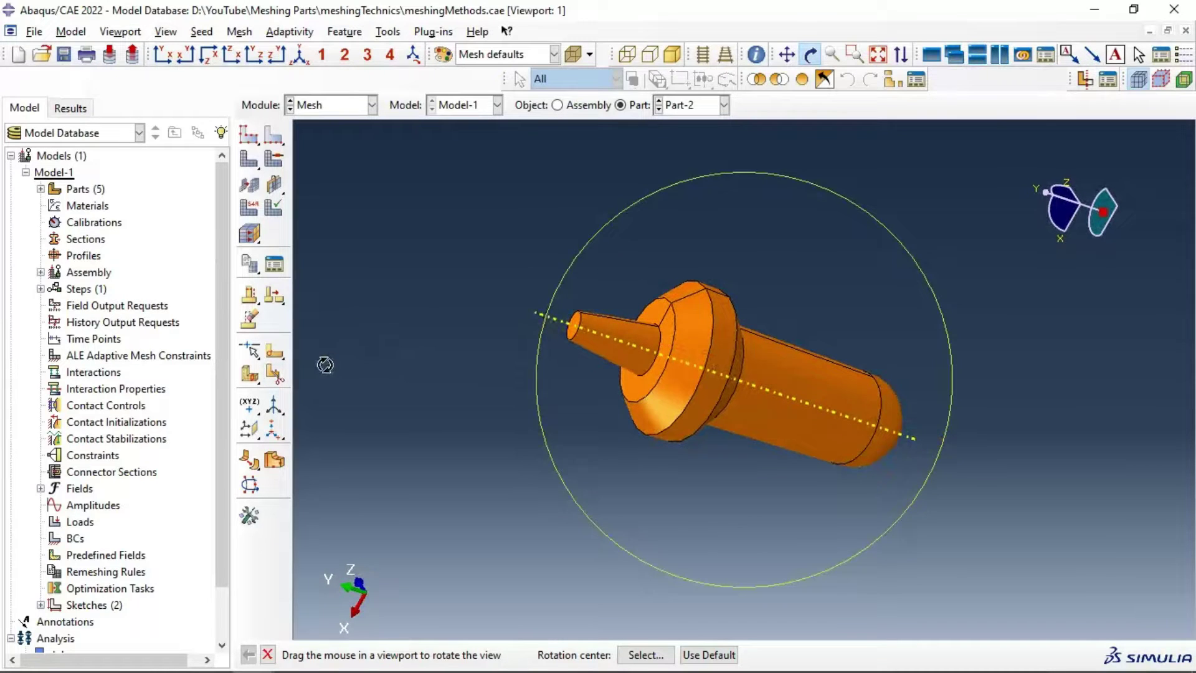
- Start a cell partition of Part-2 using the Define cutting plane method
left_click(274, 373)
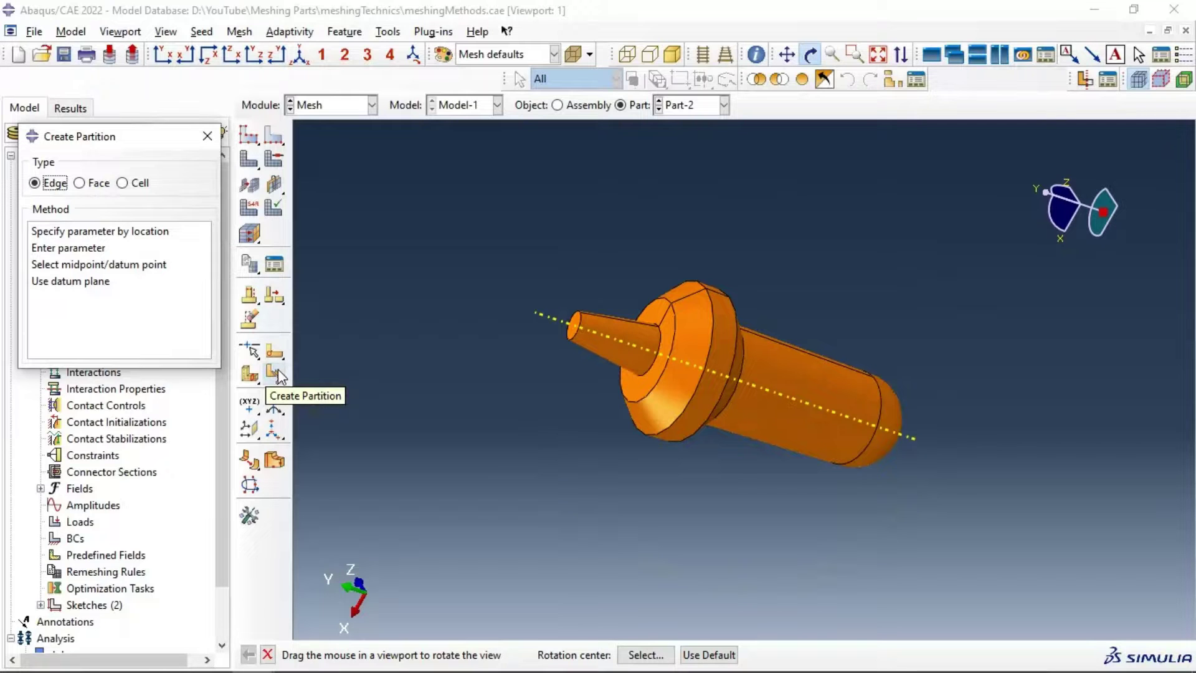
left_click(125, 183)
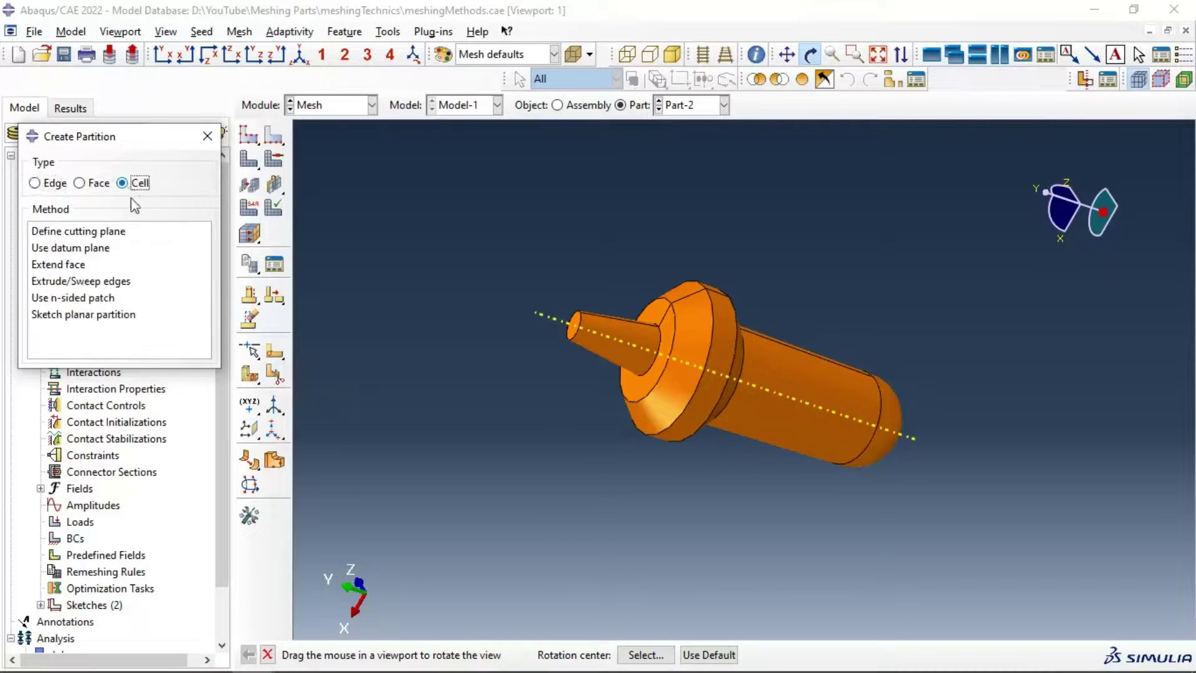
left_click(69, 237)
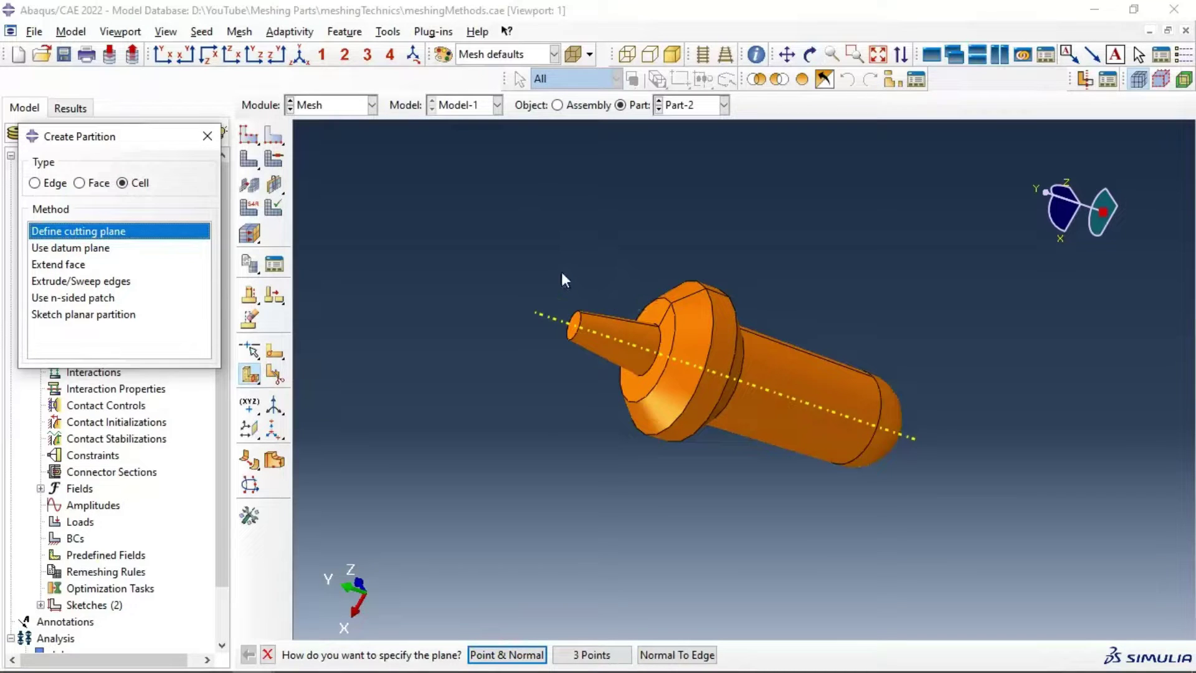
left_click_drag(563, 272, 685, 293, "ctrl+alt")
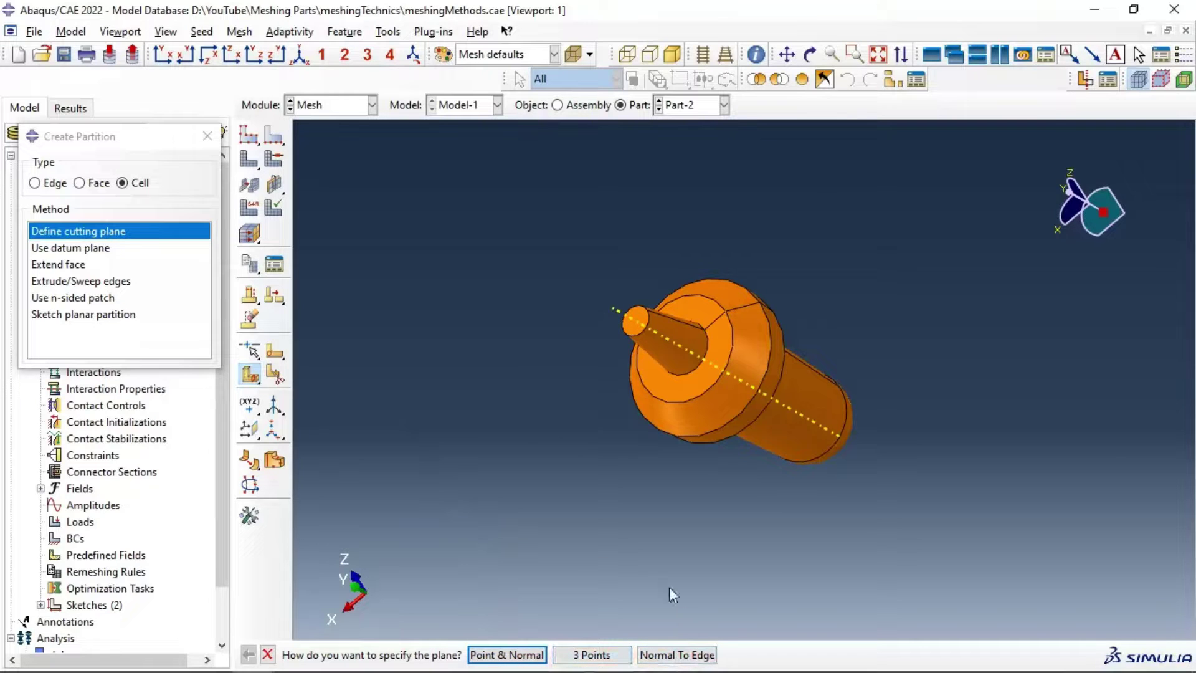
- Cut Part-2's cells with a Point & Normal plane through a vertex, normal to the straight body edge
left_click(522, 655)
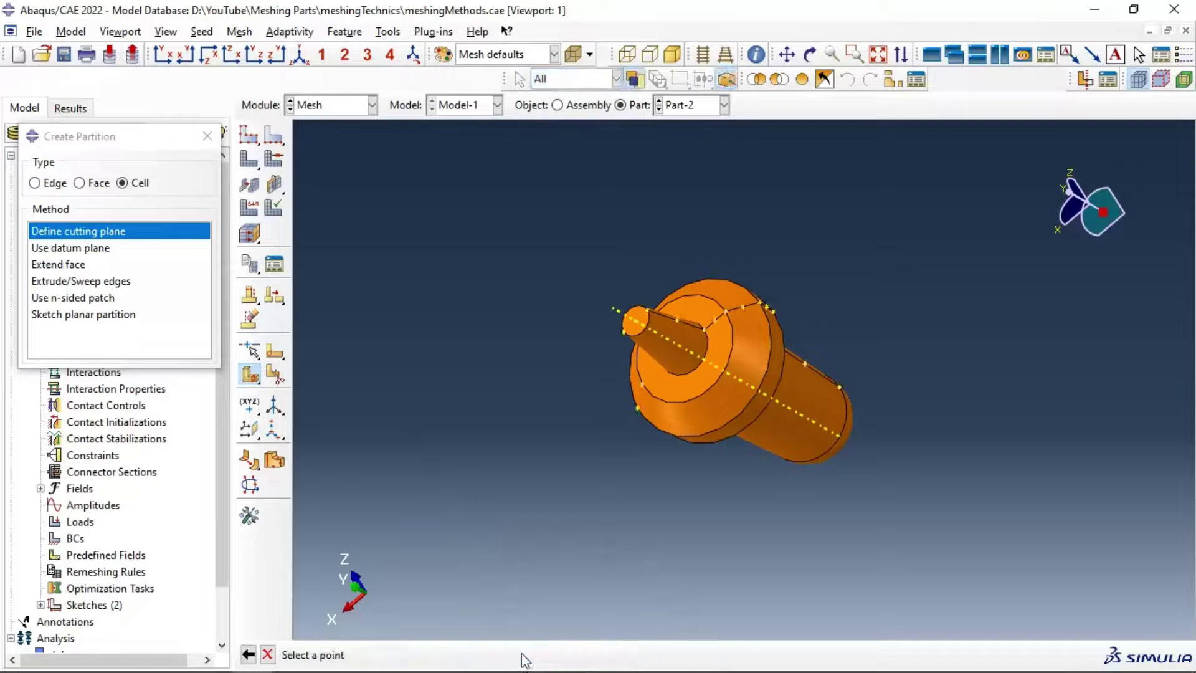
left_click(641, 384)
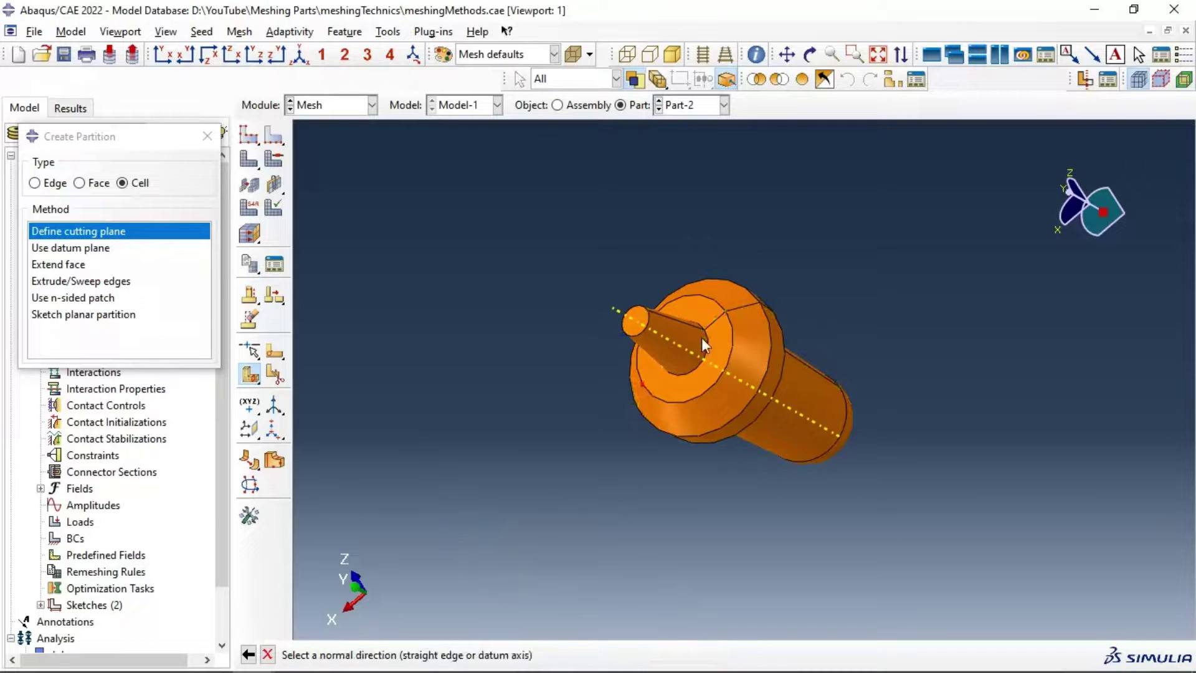
left_click(813, 368)
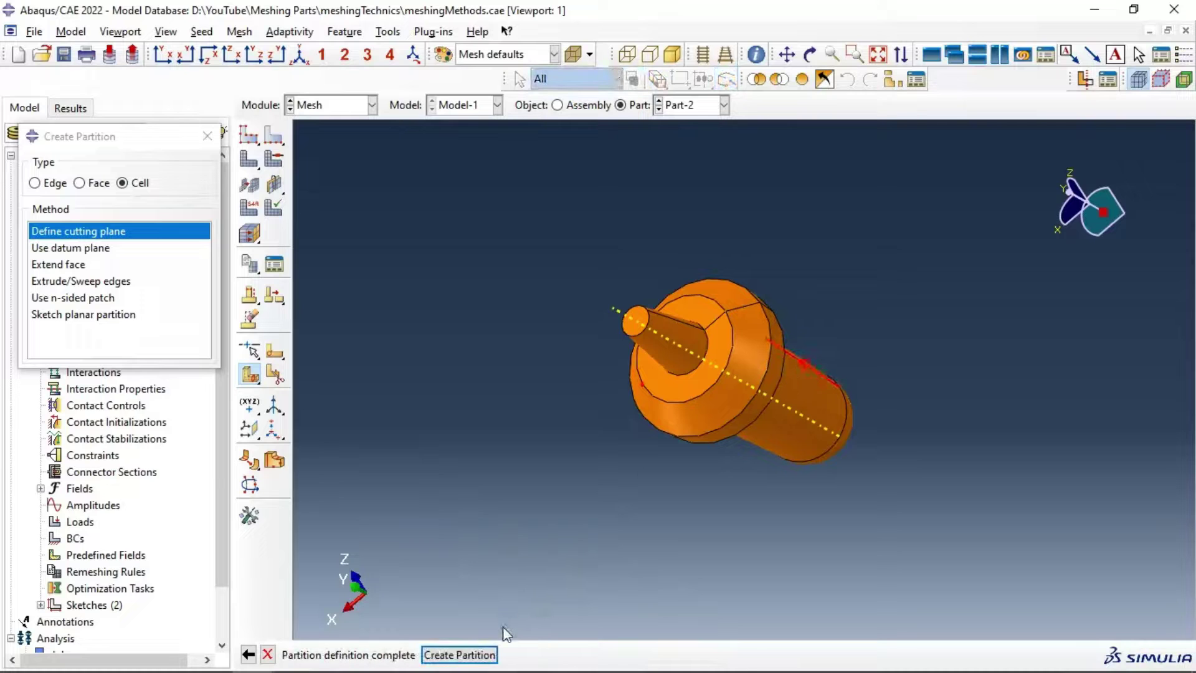
left_click(810, 54)
left_click_drag(722, 386, 793, 195)
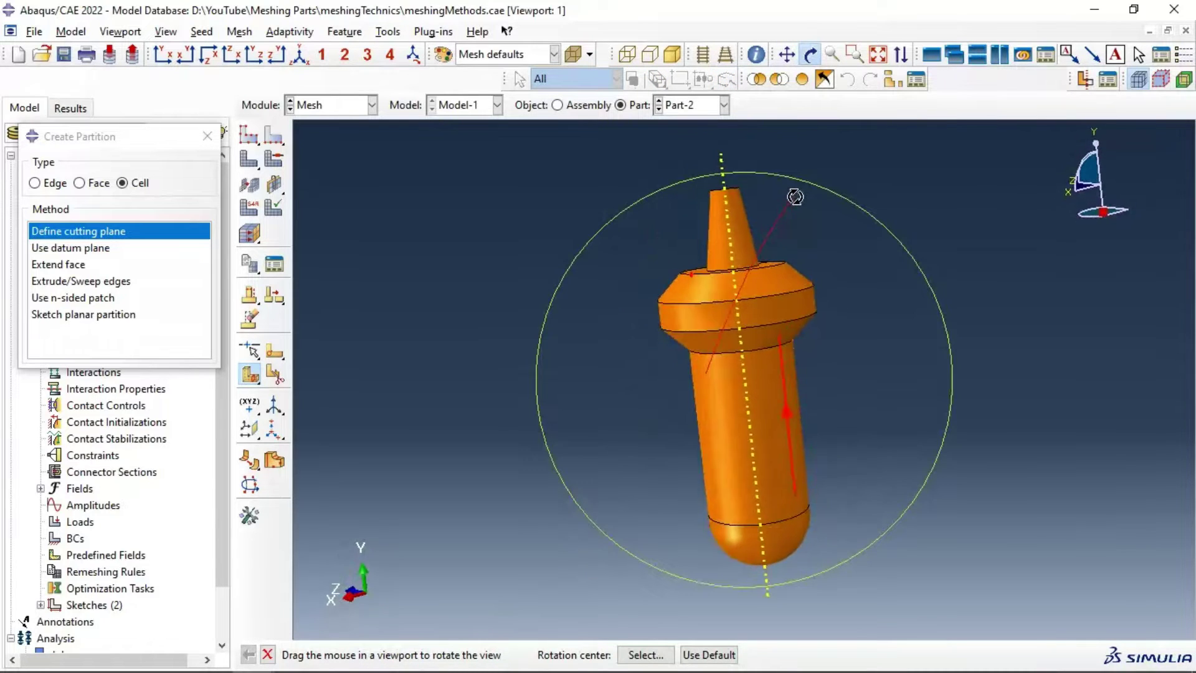
left_click_drag(737, 257, 708, 379)
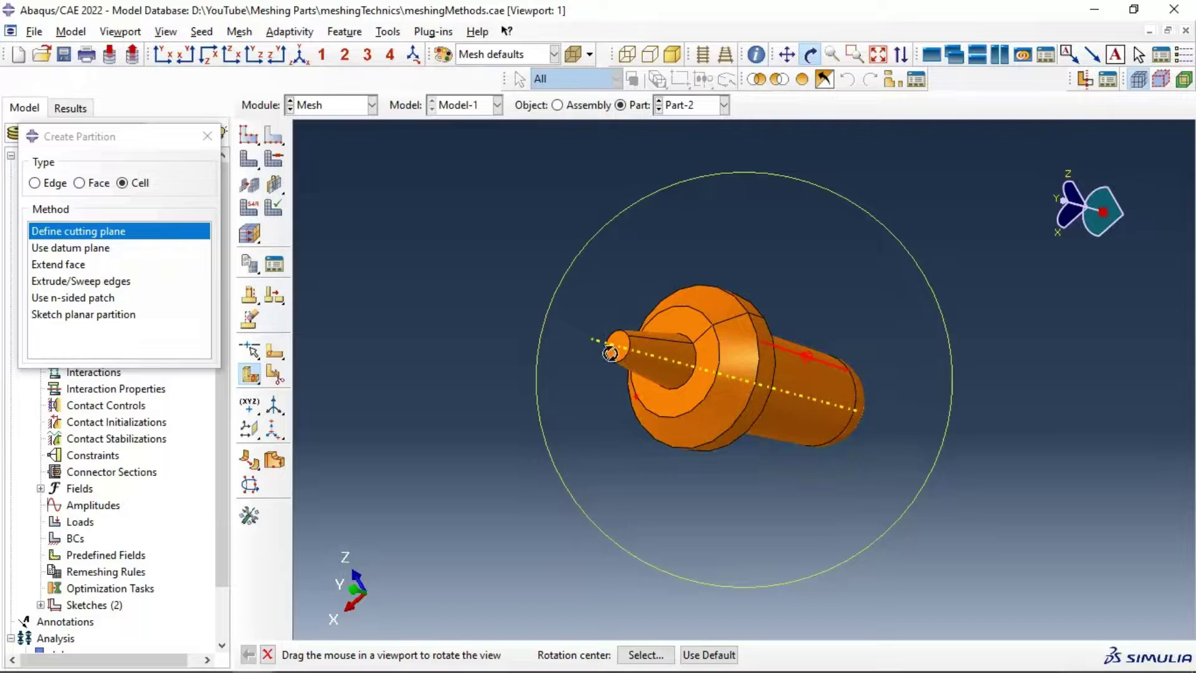
left_click_drag(710, 347, 767, 314)
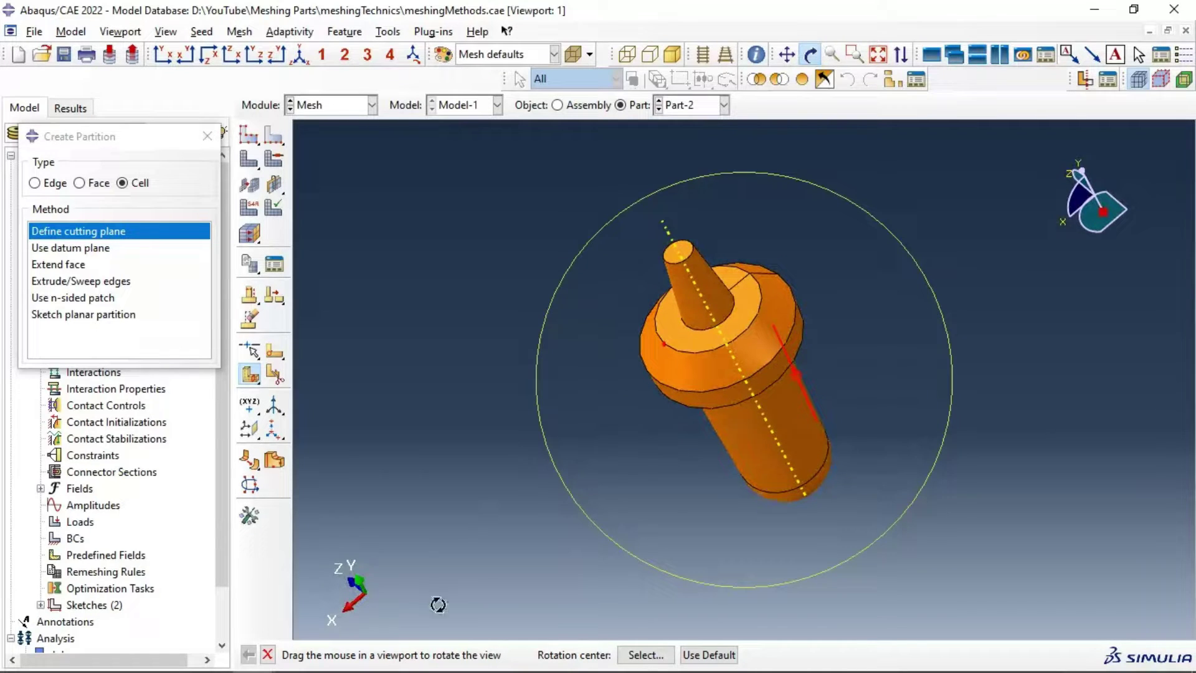
left_click(812, 56)
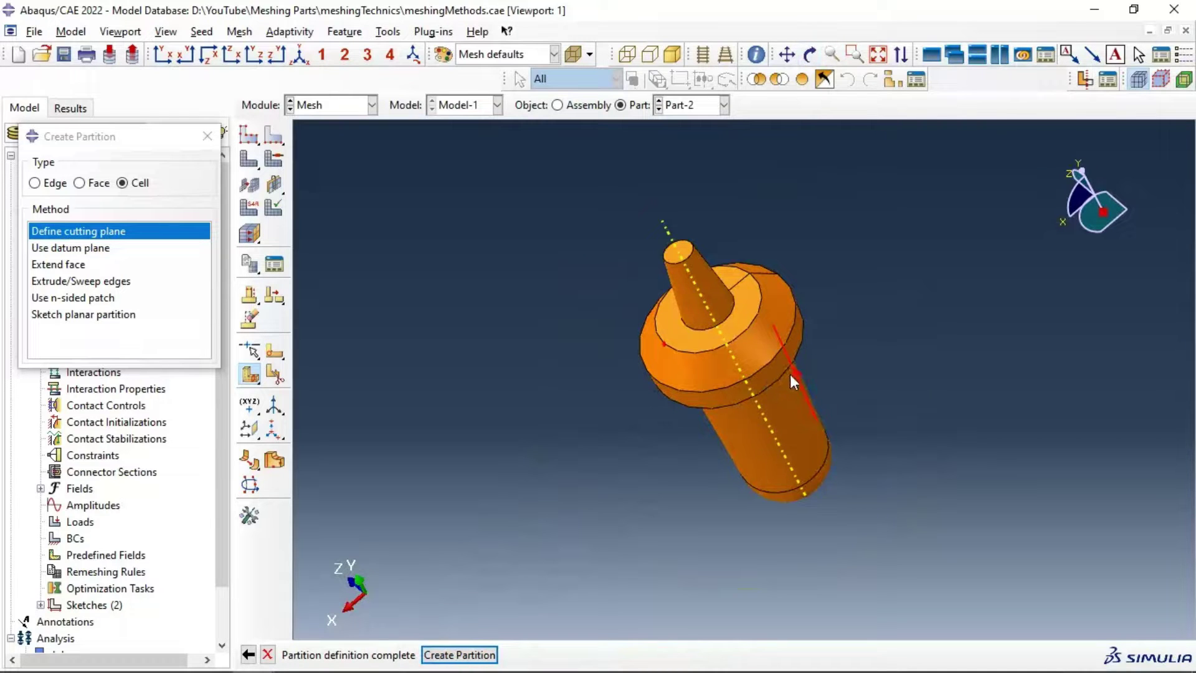
left_click(809, 56)
left_click_drag(735, 349, 673, 434)
left_click_drag(803, 347, 786, 296)
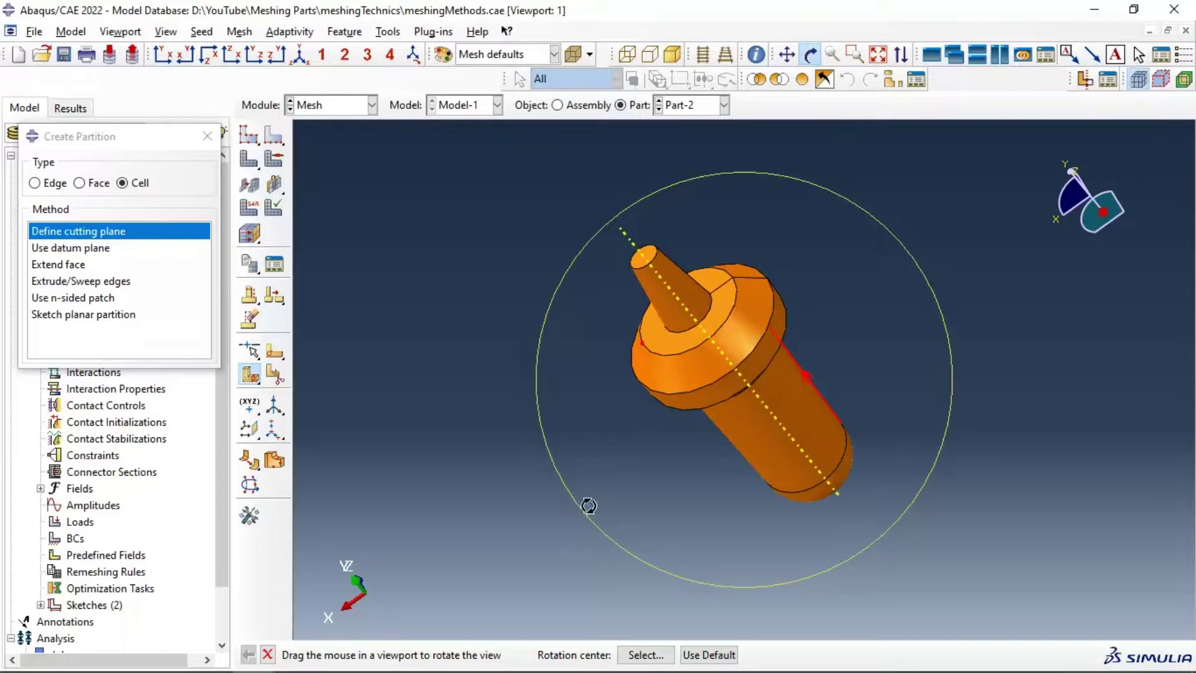
key("Escape")
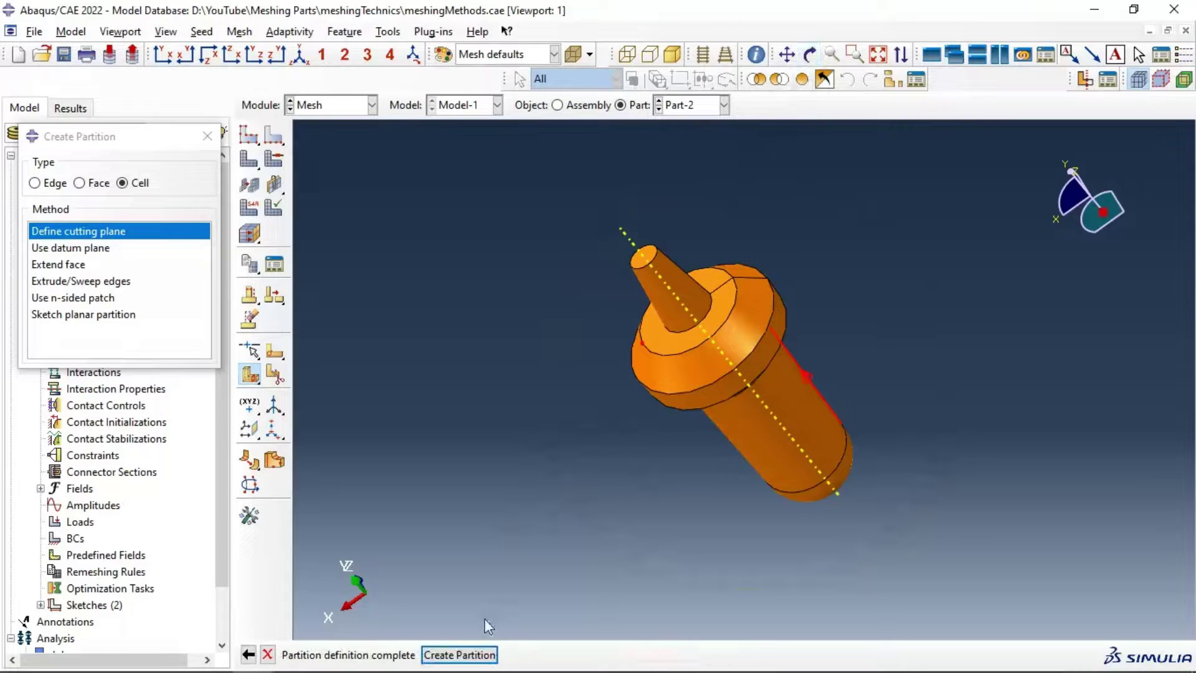
middle_click(488, 626)
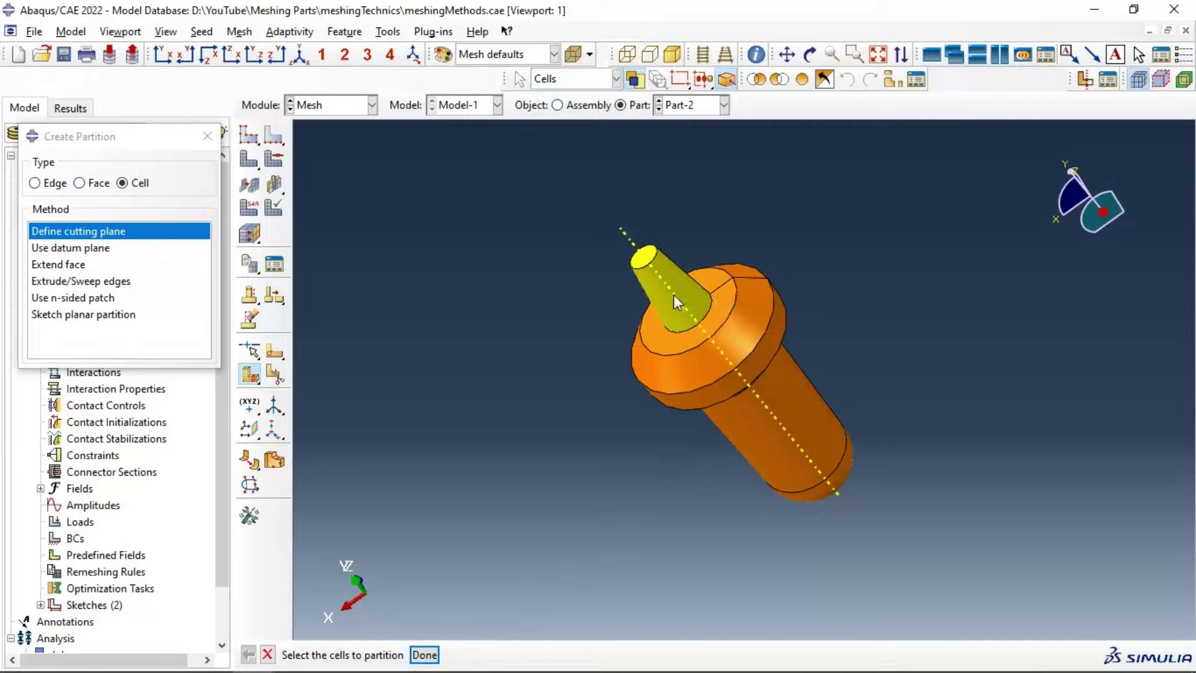
left_click(734, 347)
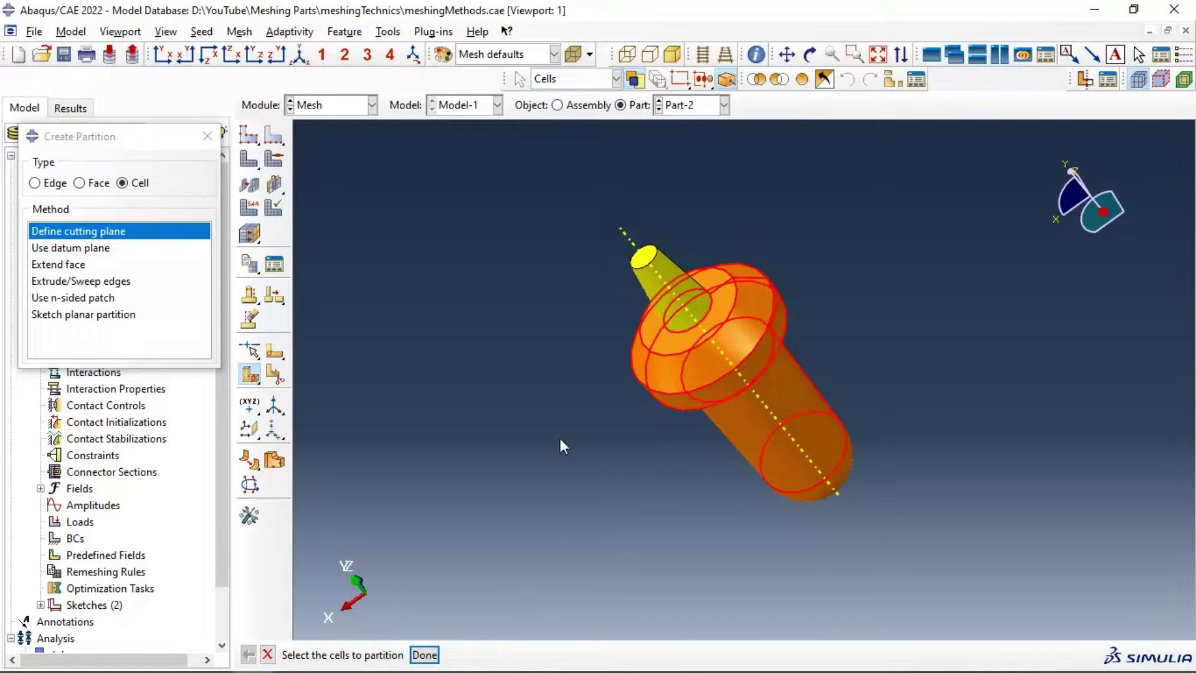
left_click(809, 55)
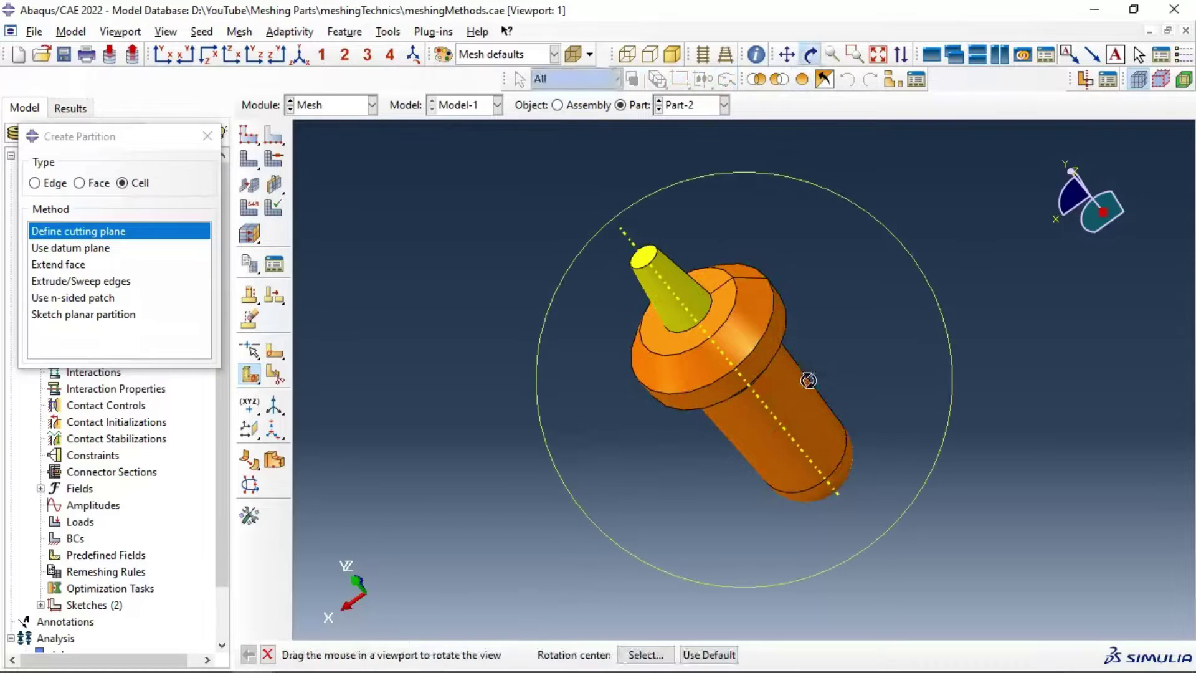
left_click_drag(807, 381, 750, 376)
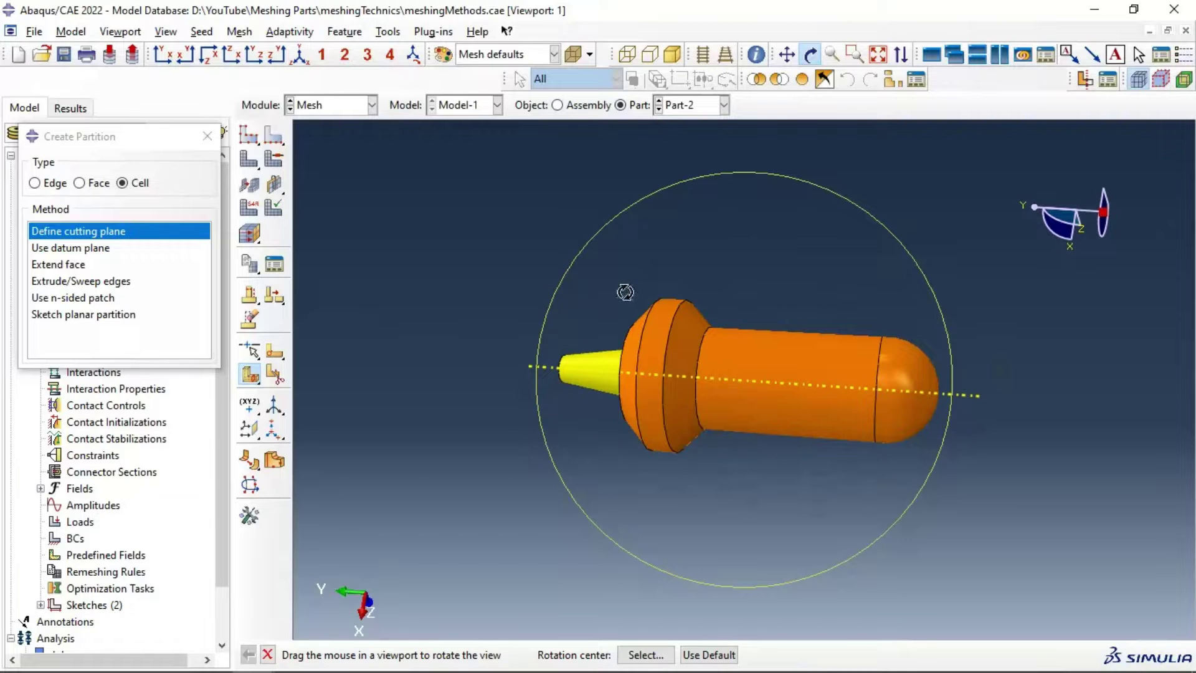
left_click_drag(718, 355, 626, 370)
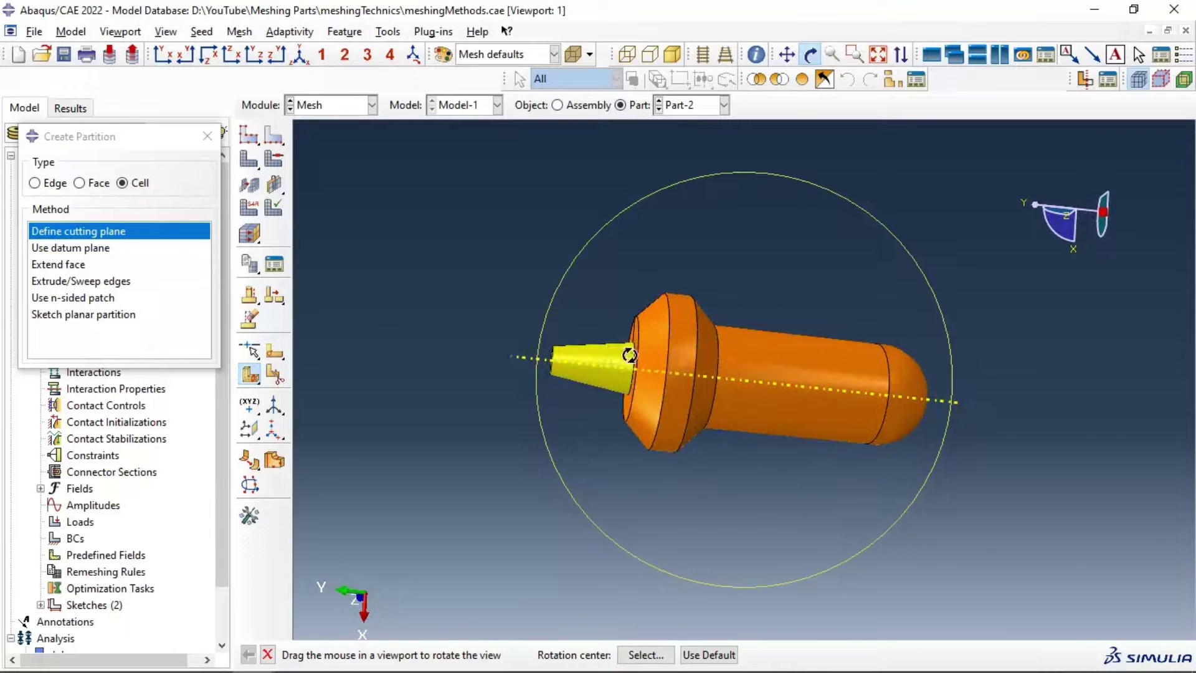
left_click_drag(795, 363, 718, 391)
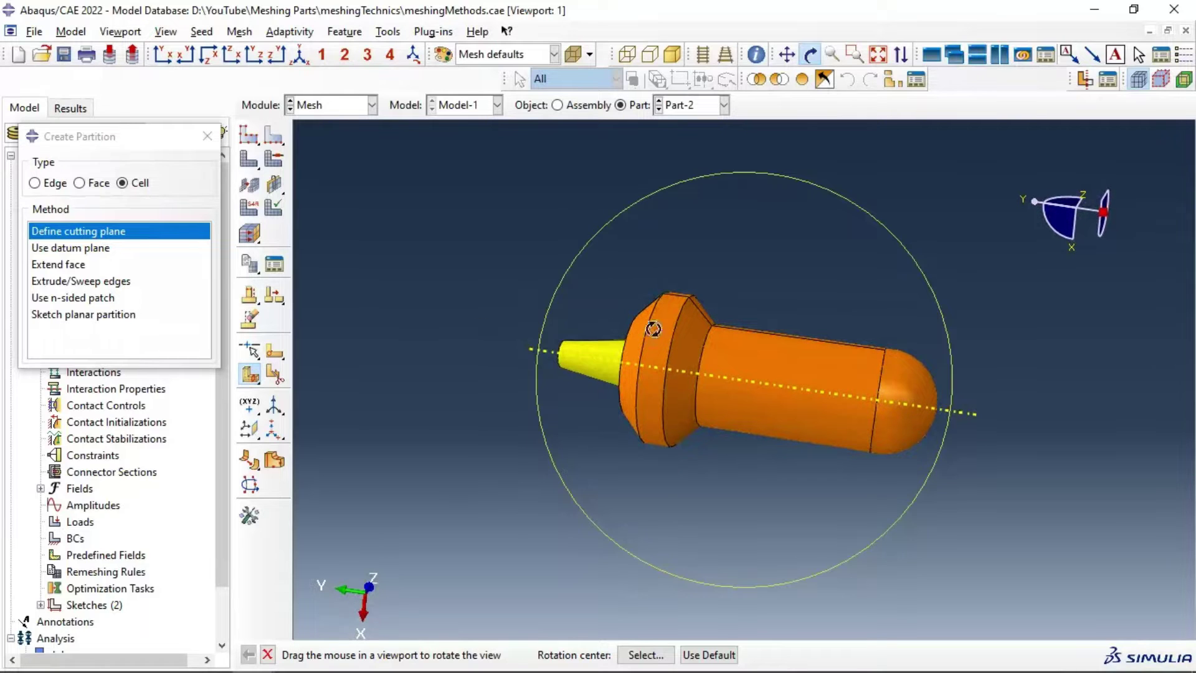
left_click_drag(653, 329, 787, 427)
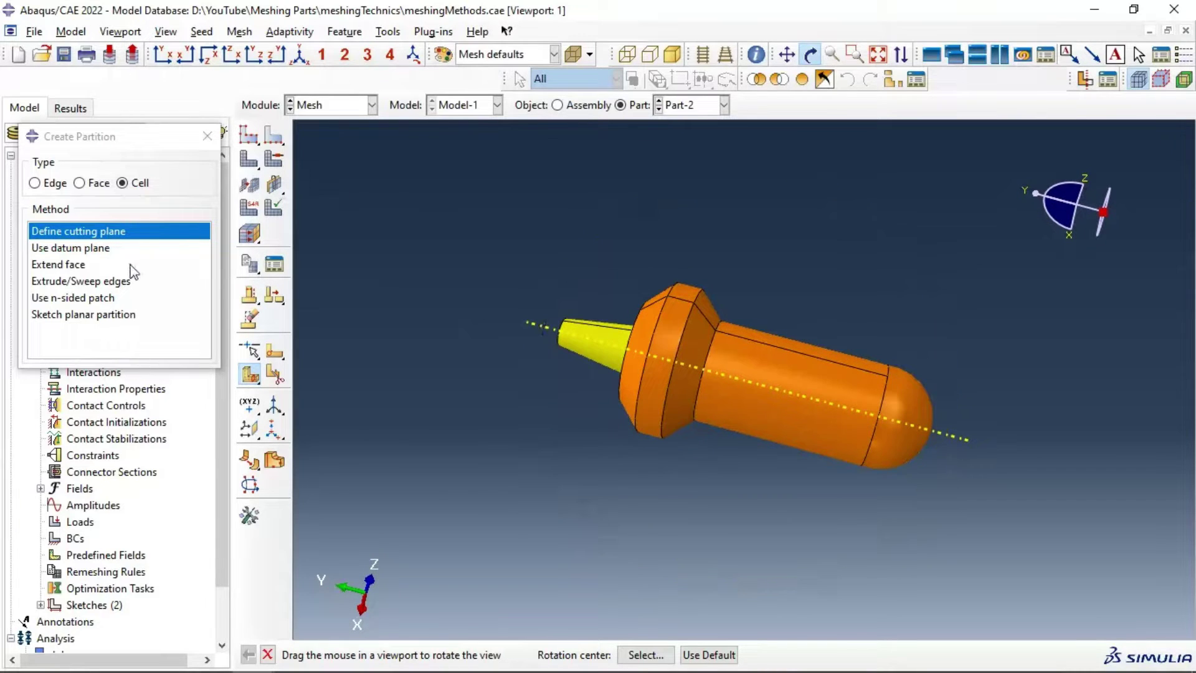
- Select all cells for a cutting-plane partition using the 3 Points method
left_click(74, 237)
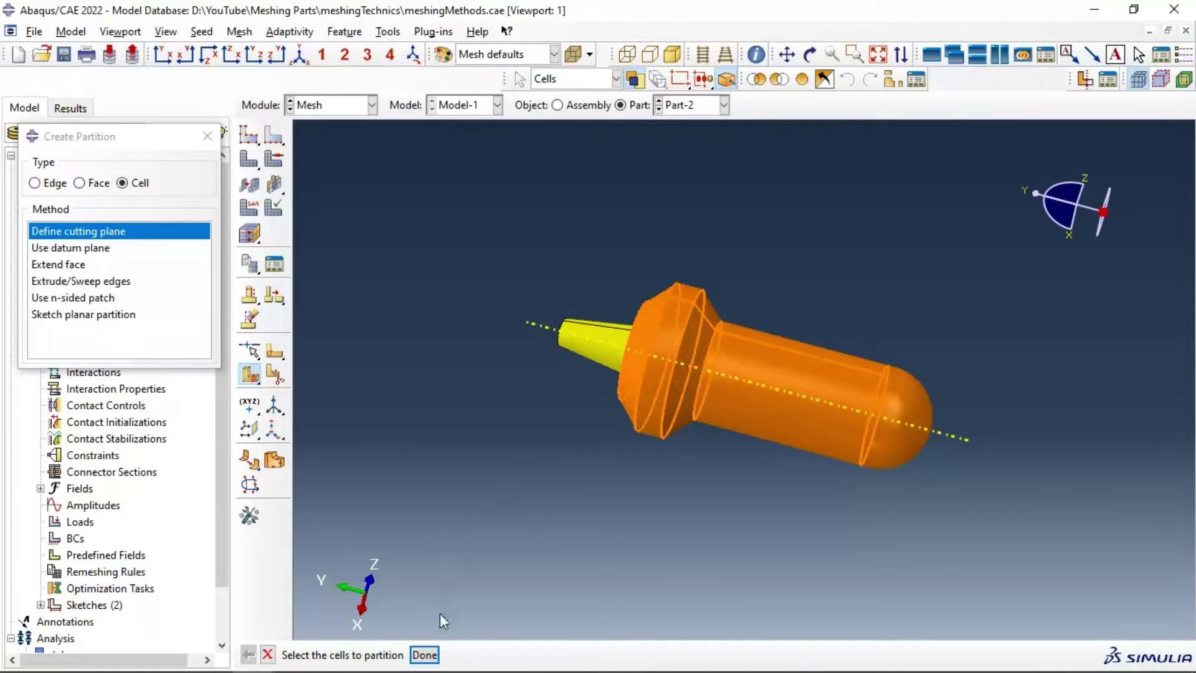
left_click(432, 655)
left_click(426, 655)
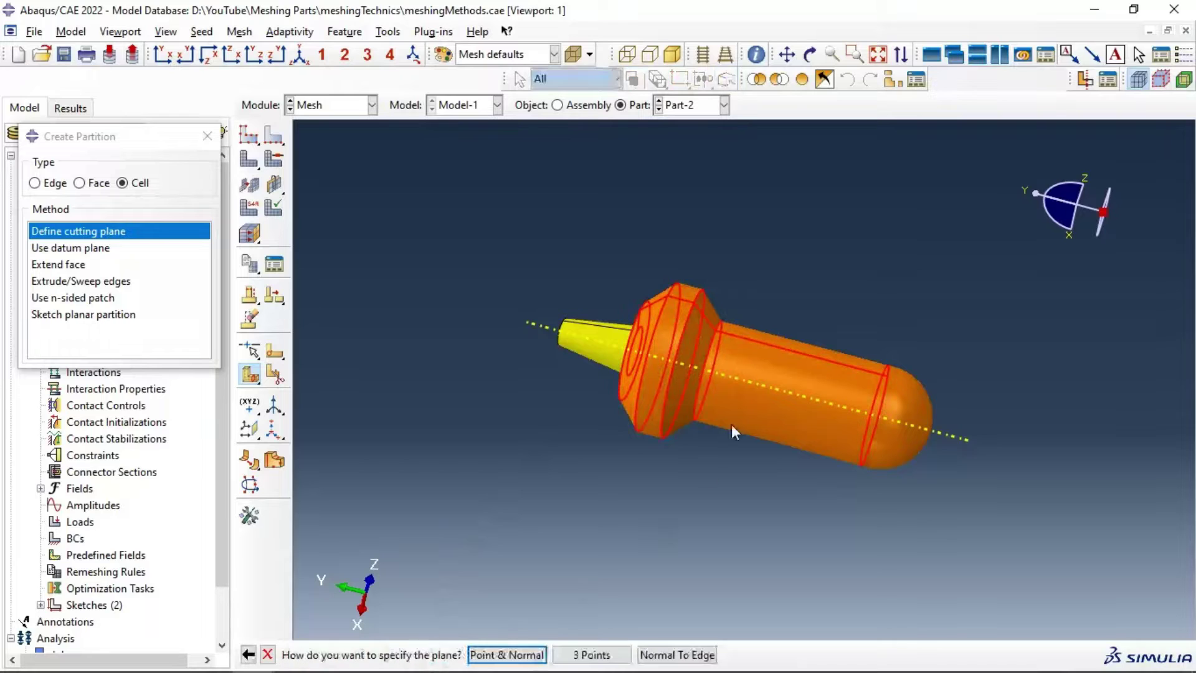
left_click(611, 657)
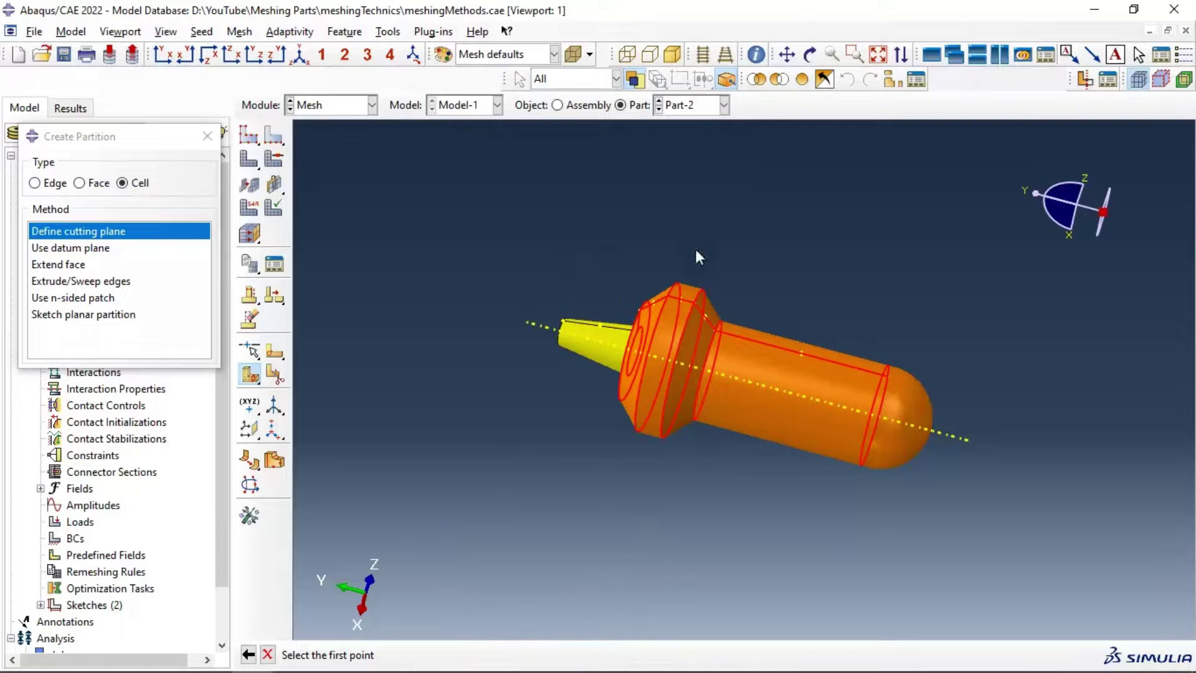
- Pick three vertices on the flange head and create the lengthwise partition
left_click(811, 54)
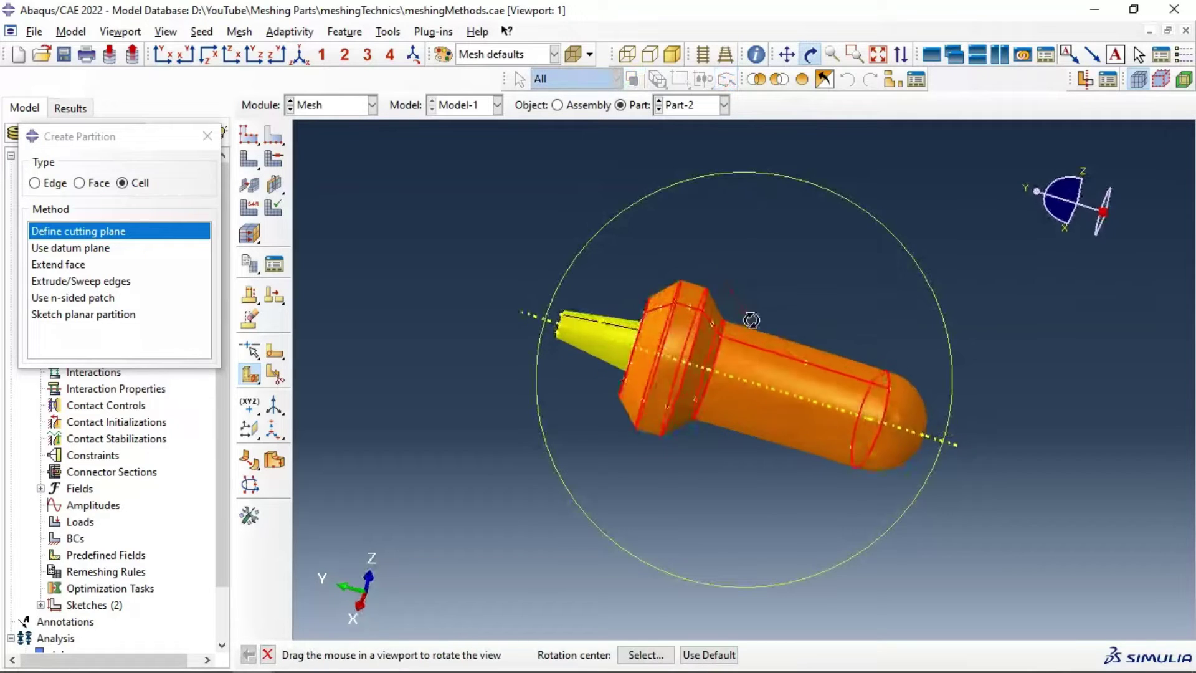
left_click_drag(841, 367, 772, 348)
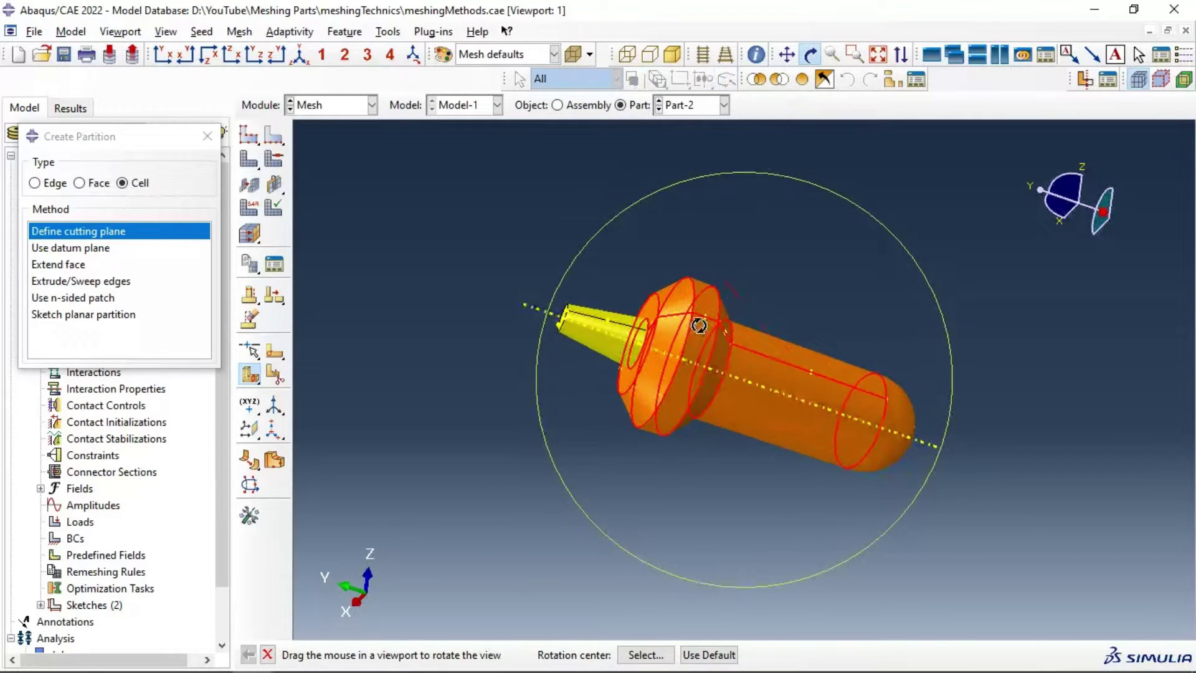
left_click(808, 56)
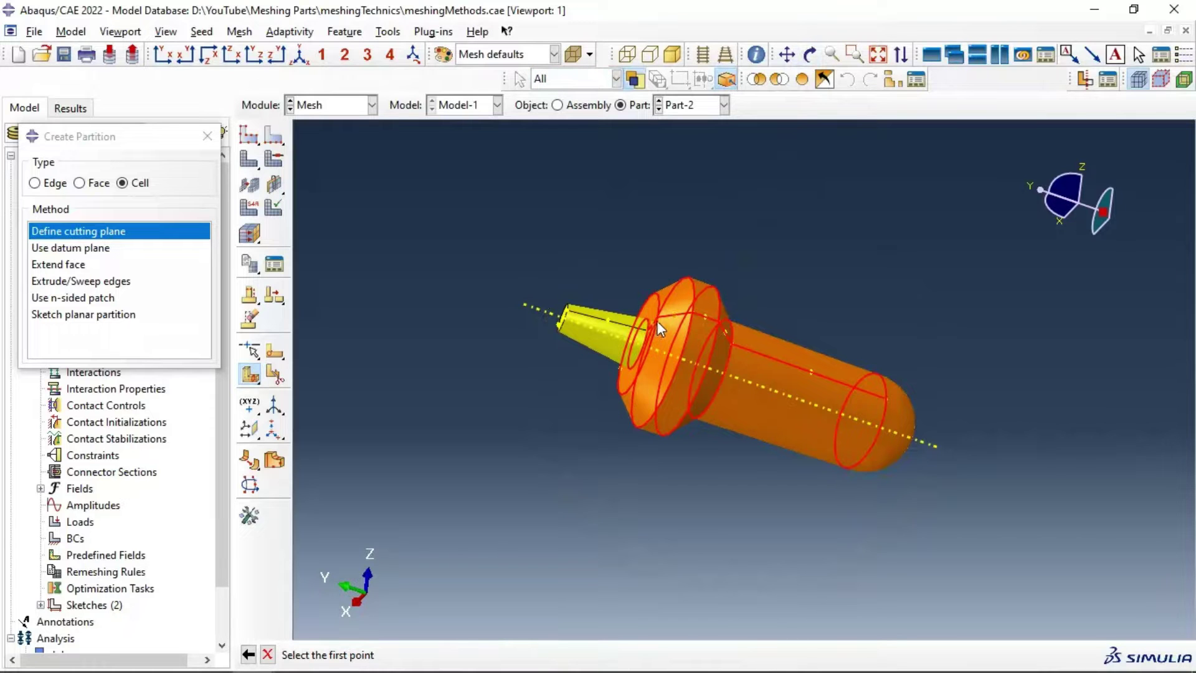
scroll(659, 317, "up", 5)
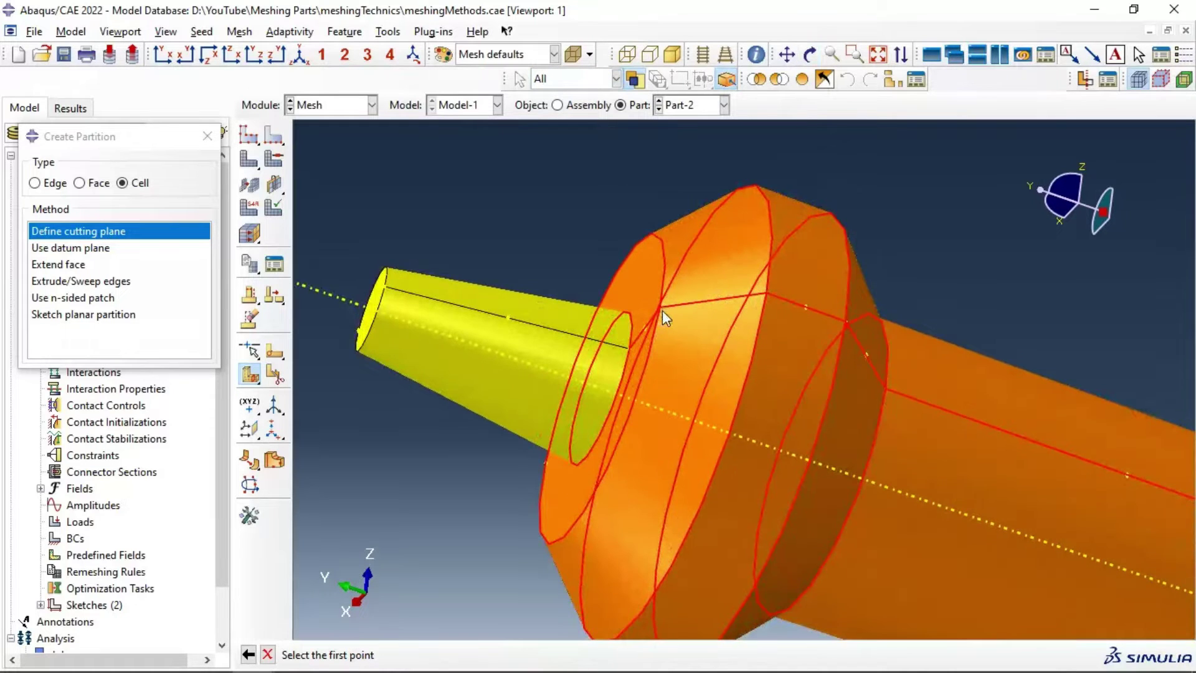
left_click(661, 308)
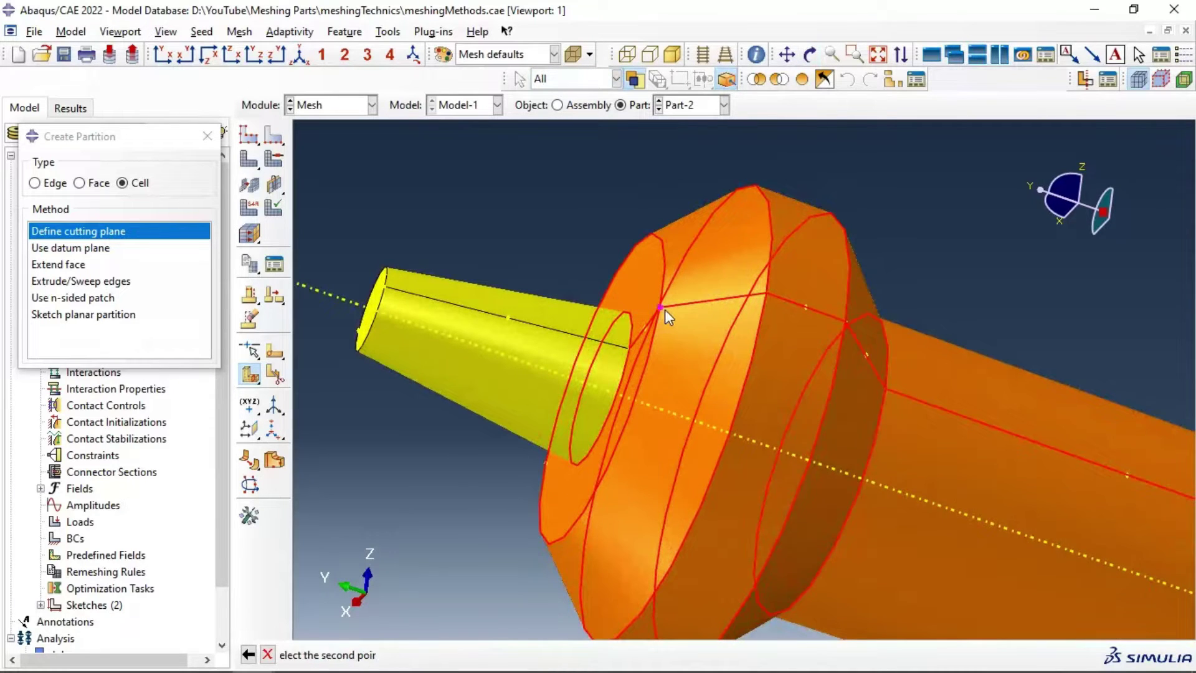
left_click(767, 294)
left_click(867, 357)
scroll(826, 330, "down", 5)
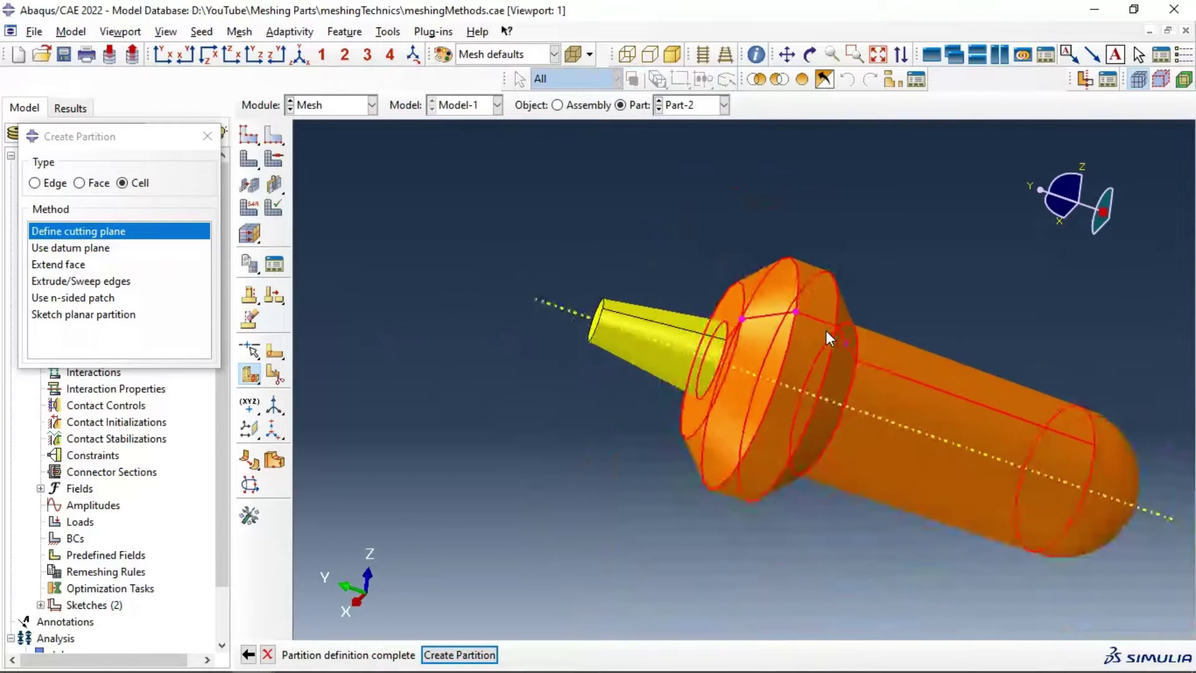
left_click(491, 654)
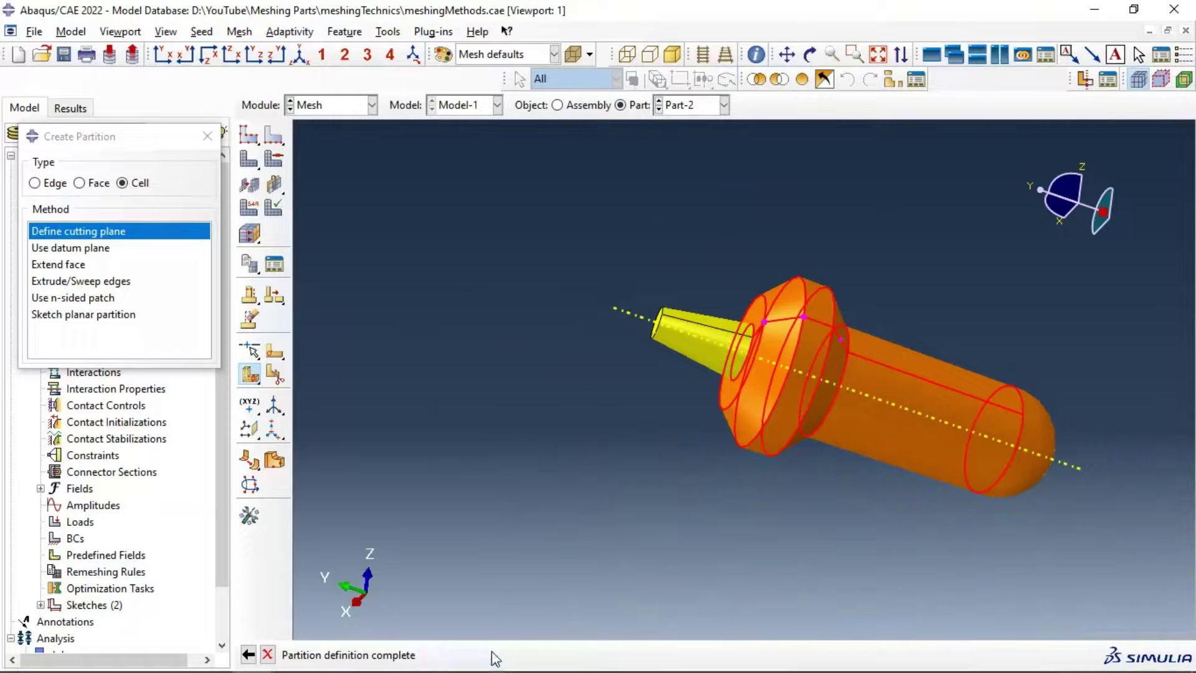
- Select and confirm the part's cells to be cross-cut
left_click(809, 55)
left_click_drag(810, 336, 849, 374)
key("Escape")
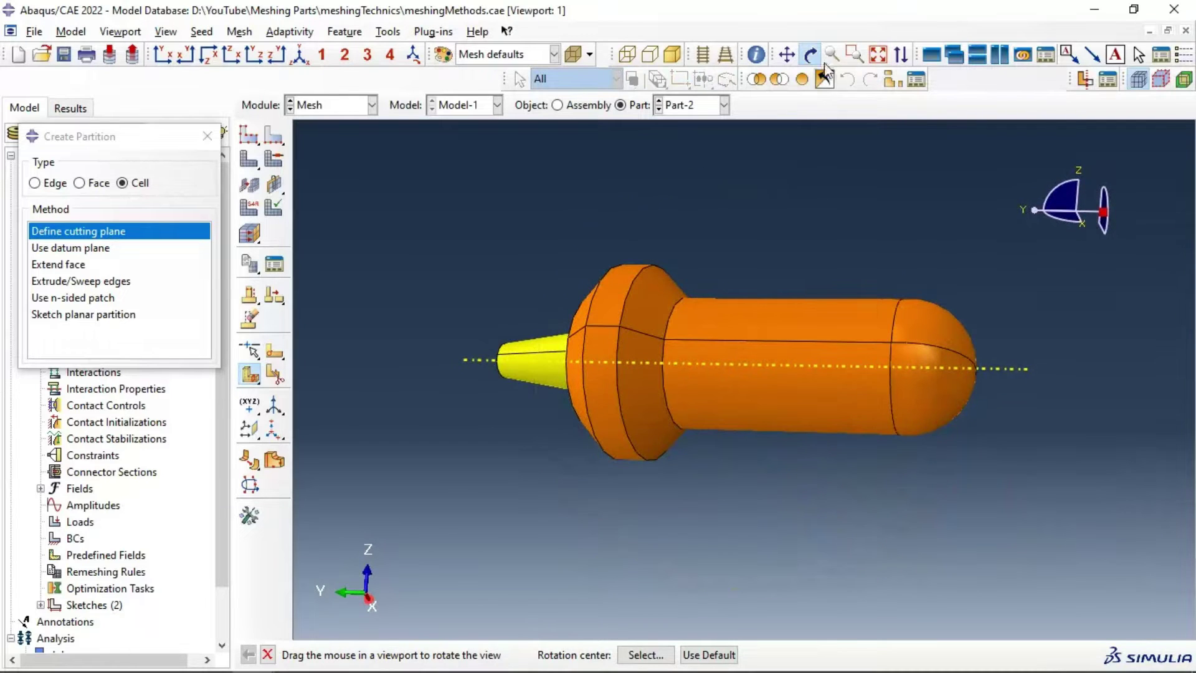
left_click(699, 310)
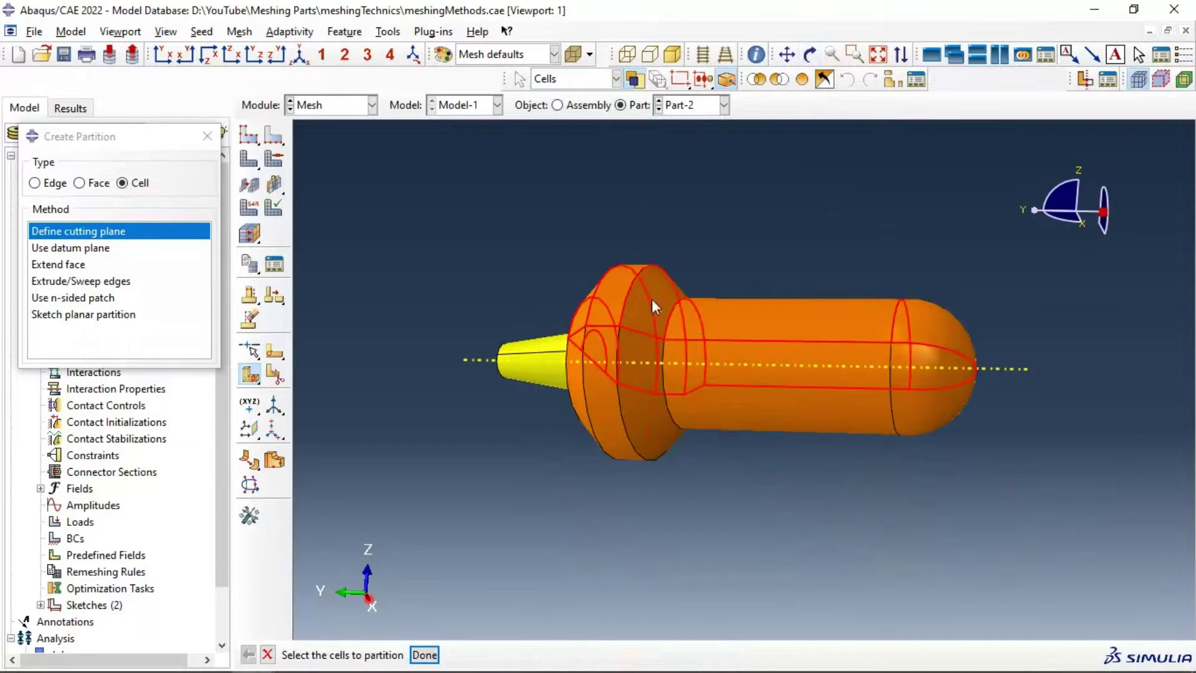
left_click(810, 55)
left_click_drag(660, 308, 558, 336)
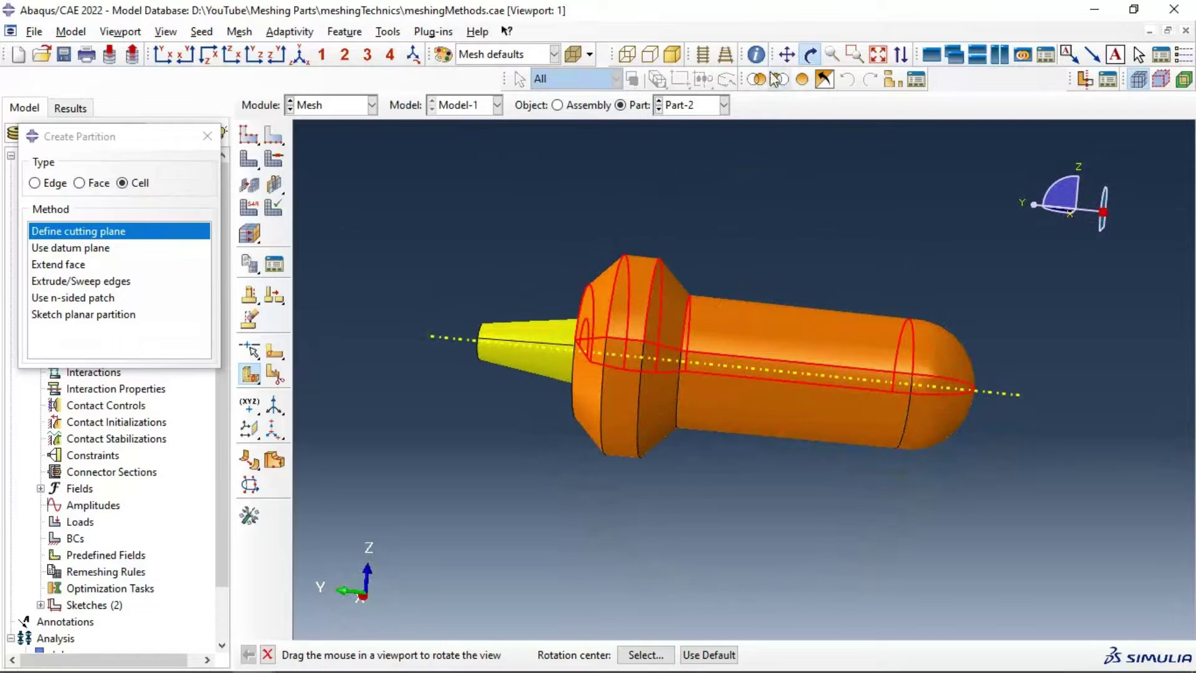
left_click(809, 55)
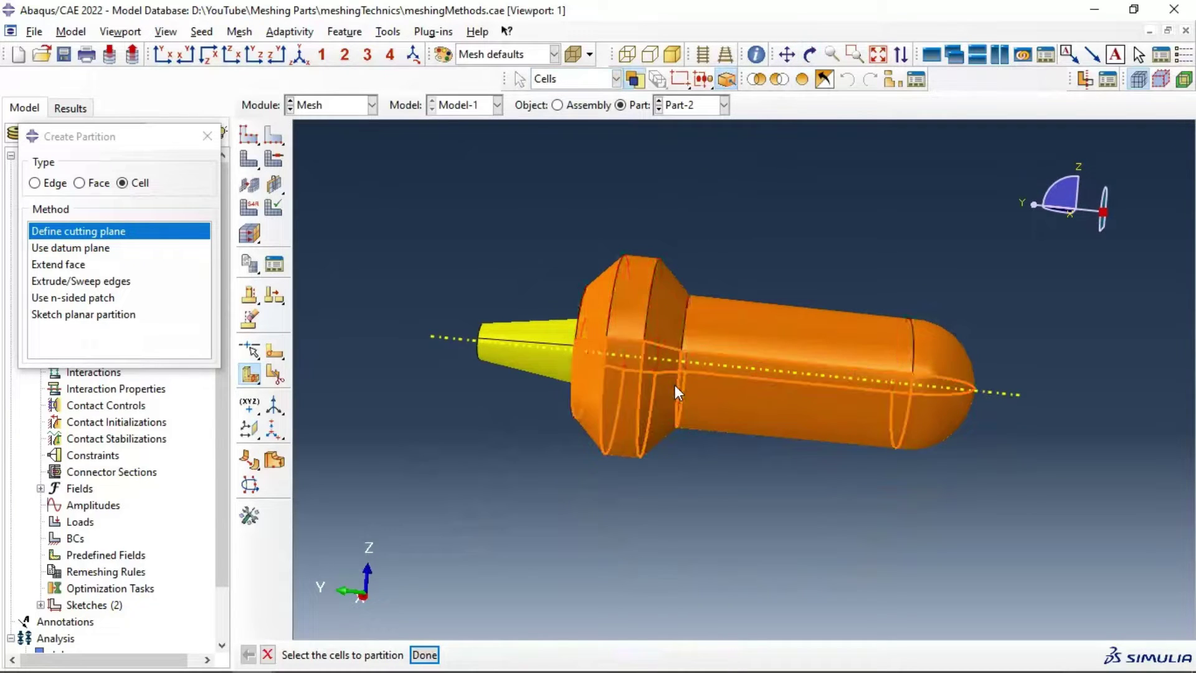
left_click(736, 317)
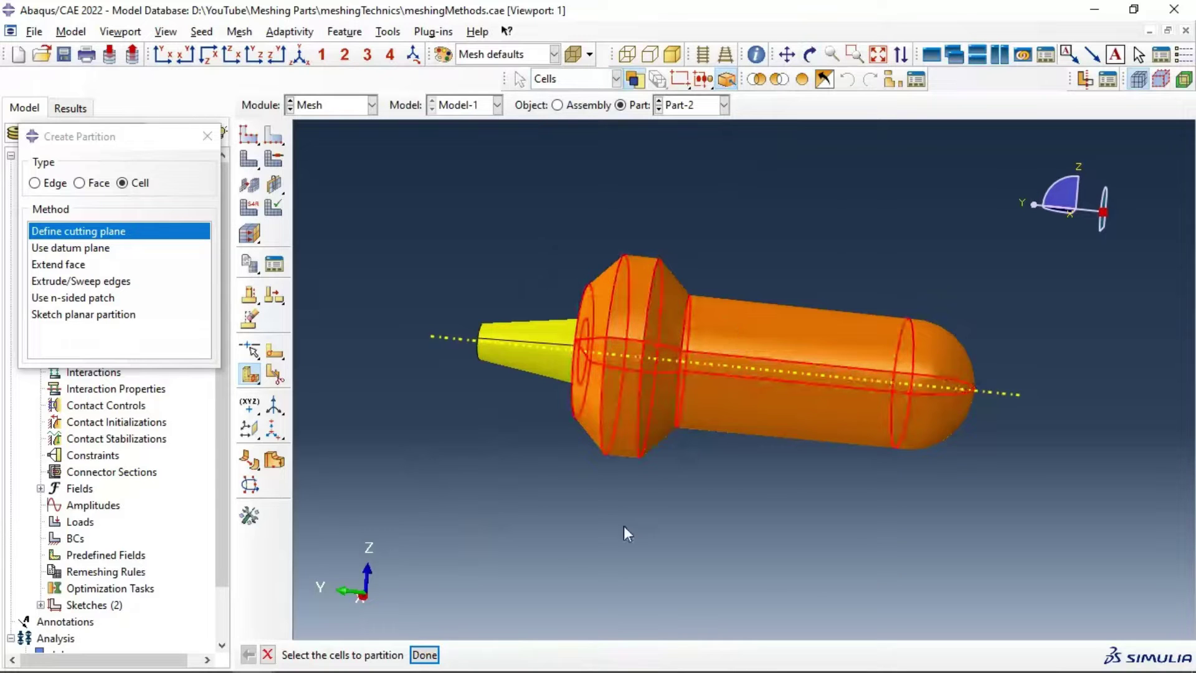
left_click(425, 655)
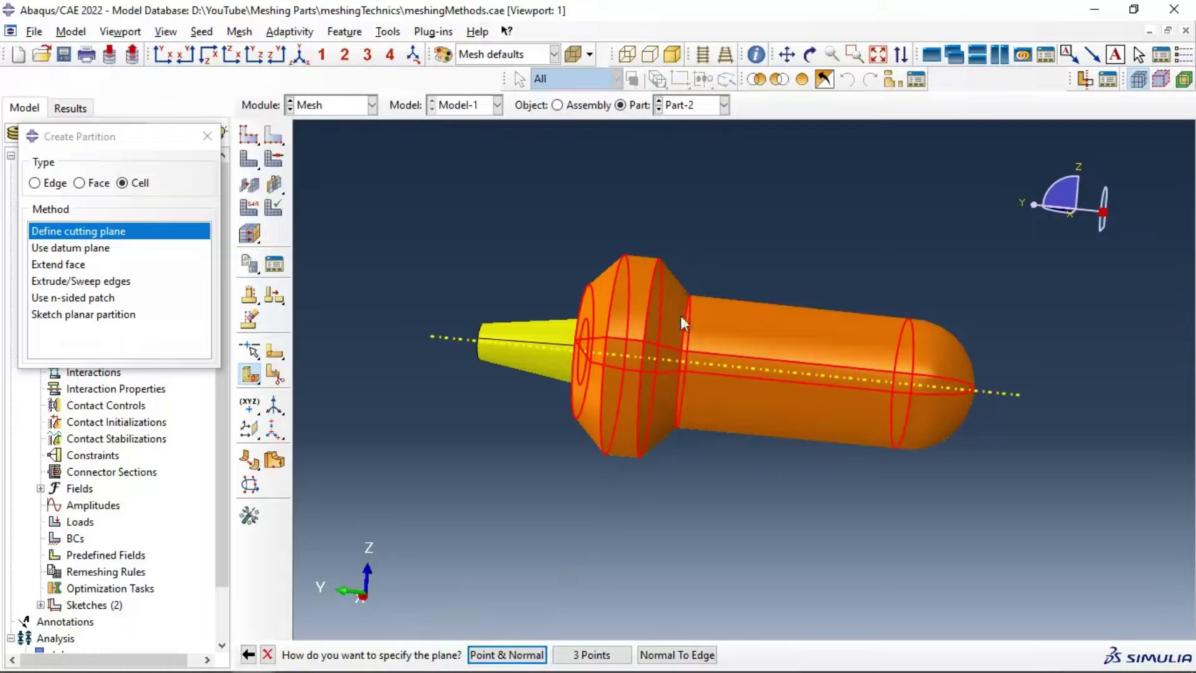
- Cut them with a Point & Normal plane at the flange–body vertex, normal to the lengthwise edge
left_click(506, 655)
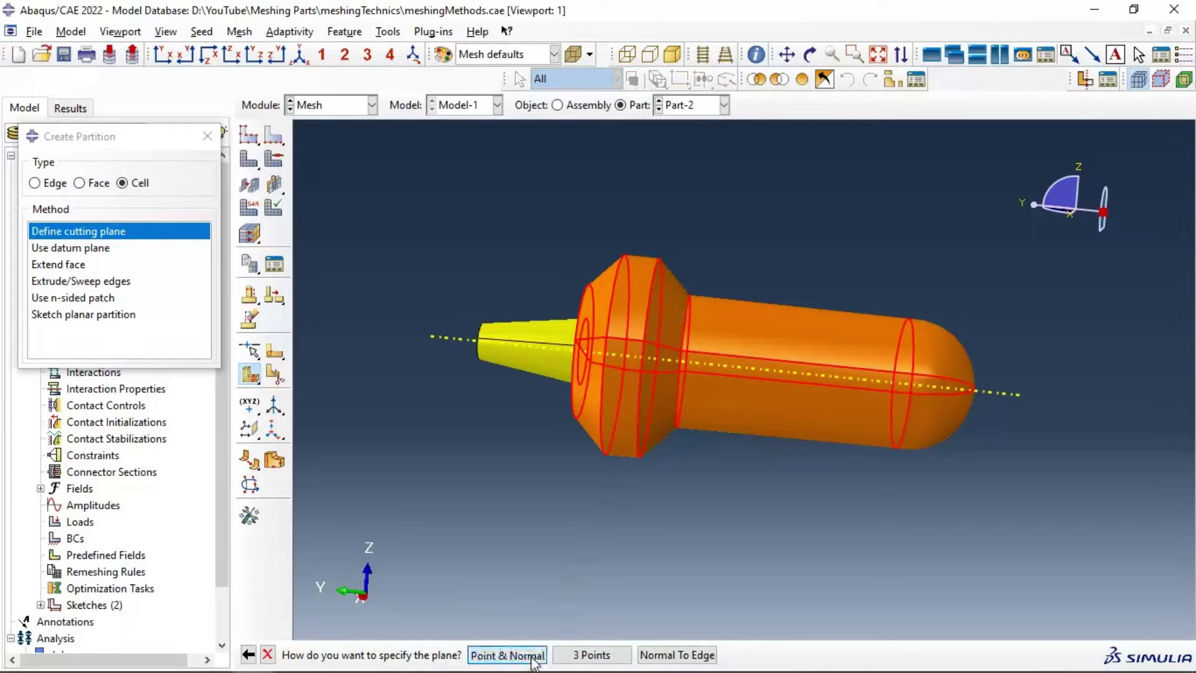
left_click(690, 298)
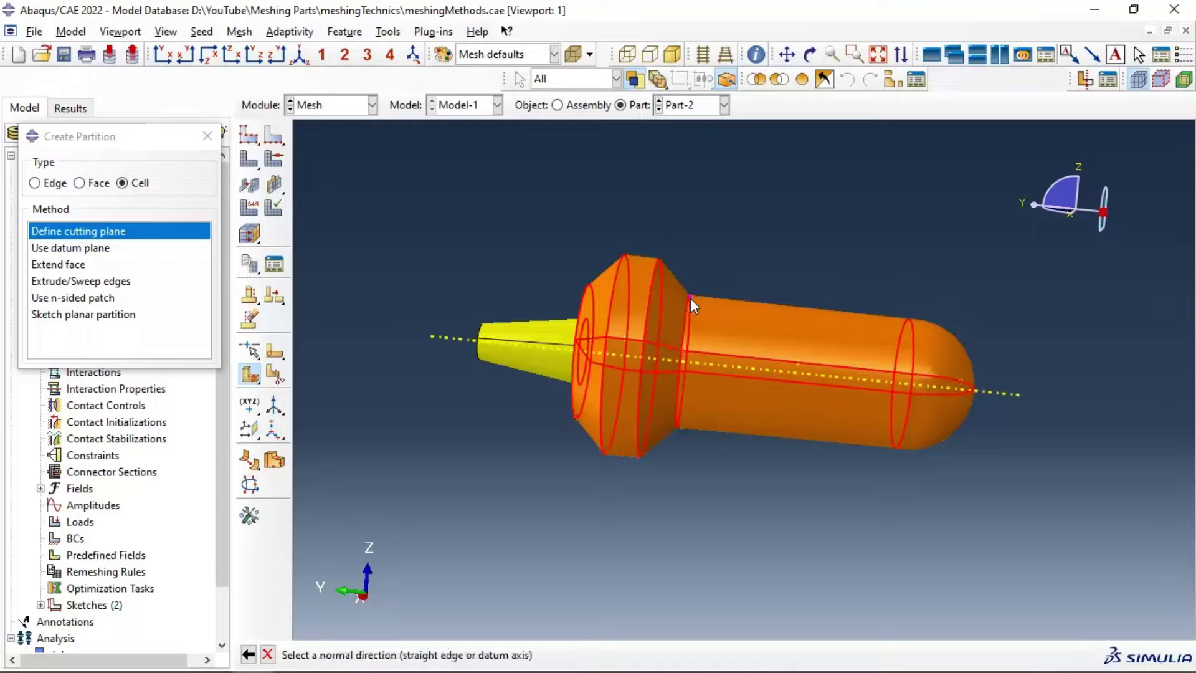
left_click(750, 359)
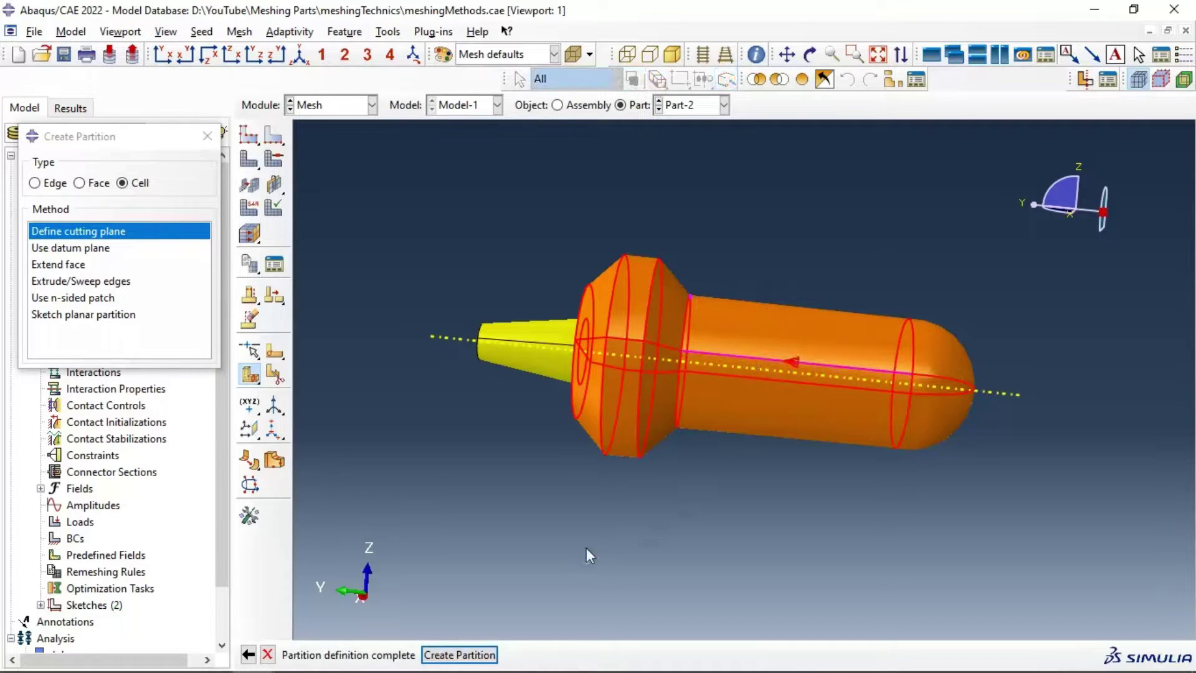
left_click(487, 655)
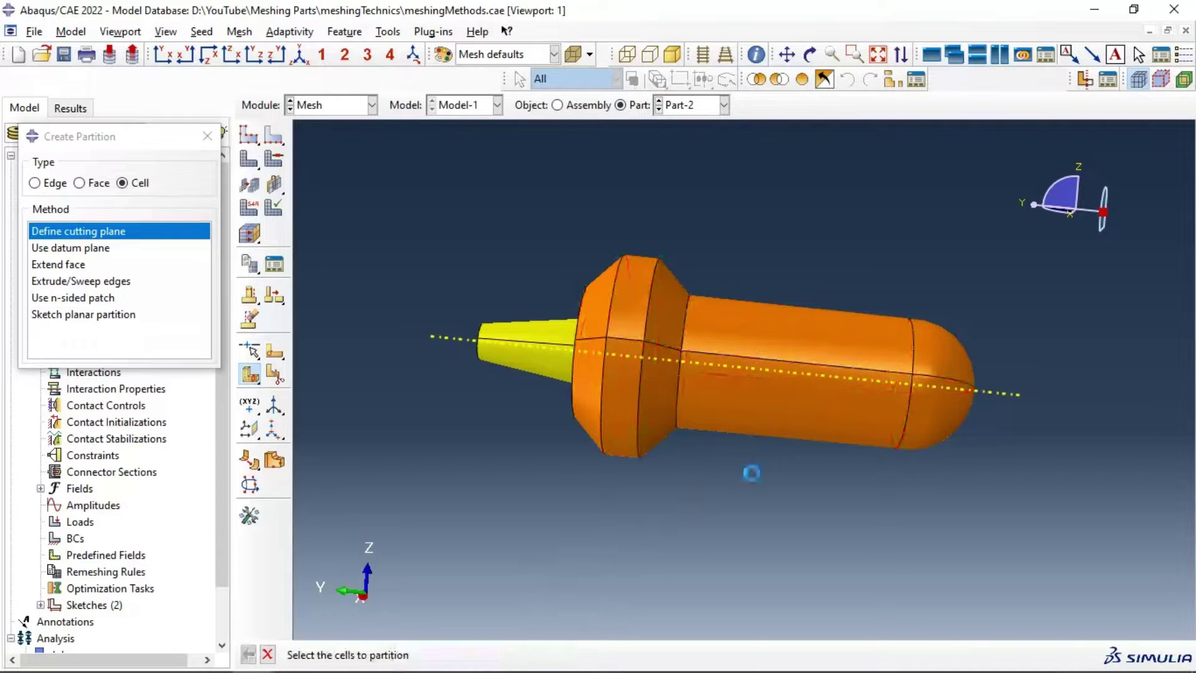
- Orbit Part-2 to look along the cylindrical body, selecting the shaft cell
left_click_drag(675, 294, 787, 405, "ctrl+alt")
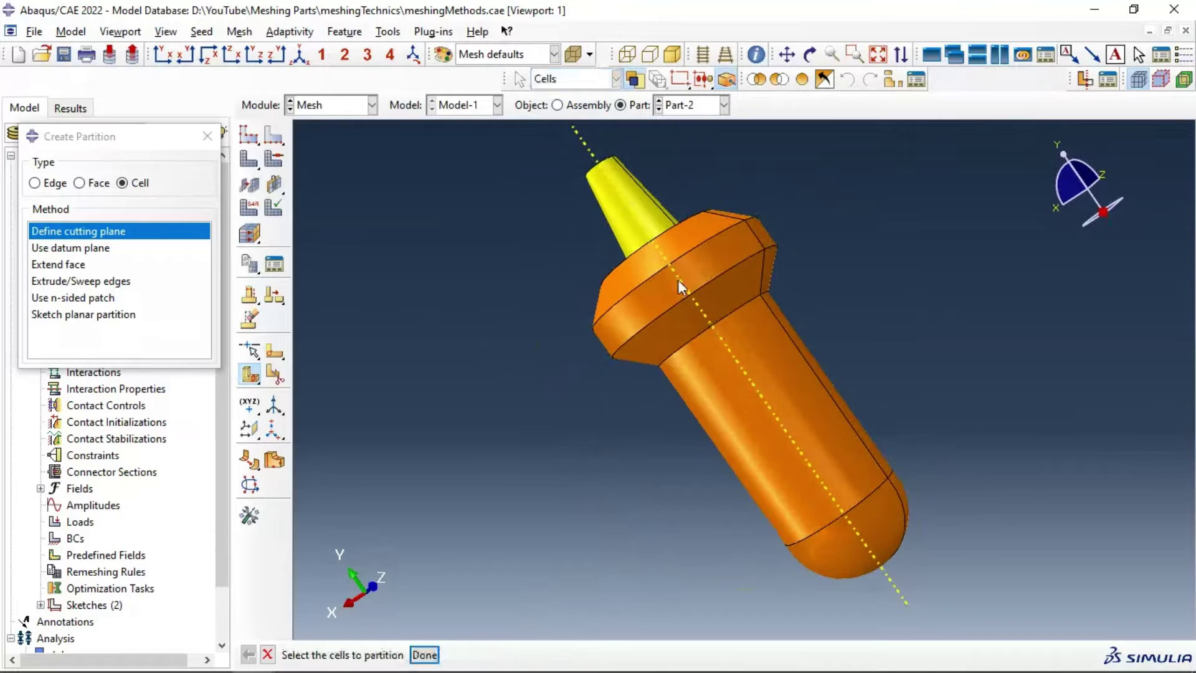
left_click(678, 279)
left_click_drag(788, 316, 716, 250, "ctrl+alt")
left_click(716, 250)
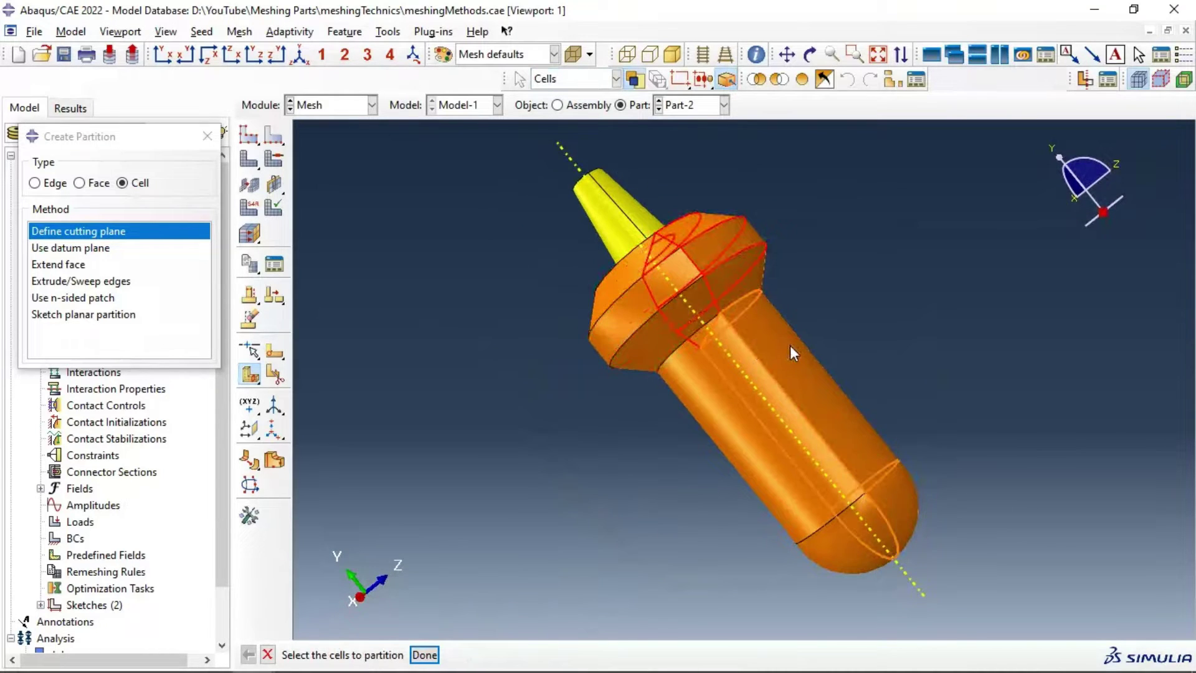
left_click(786, 373)
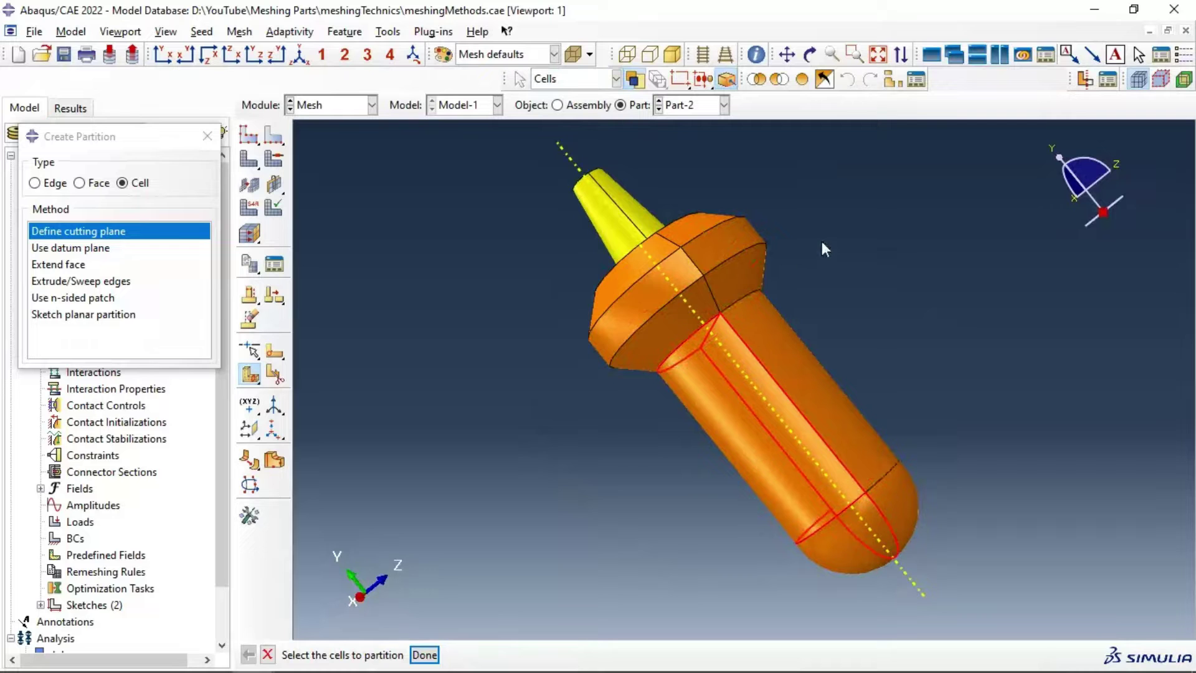
left_click(809, 54)
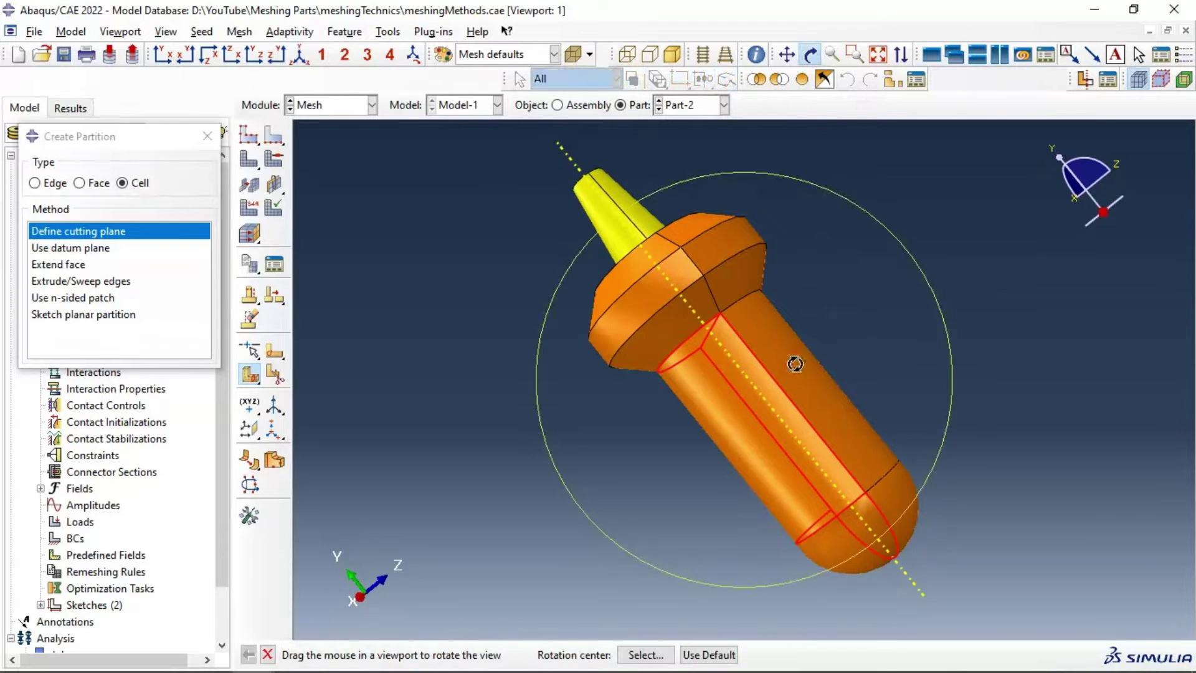
left_click_drag(792, 360, 832, 376)
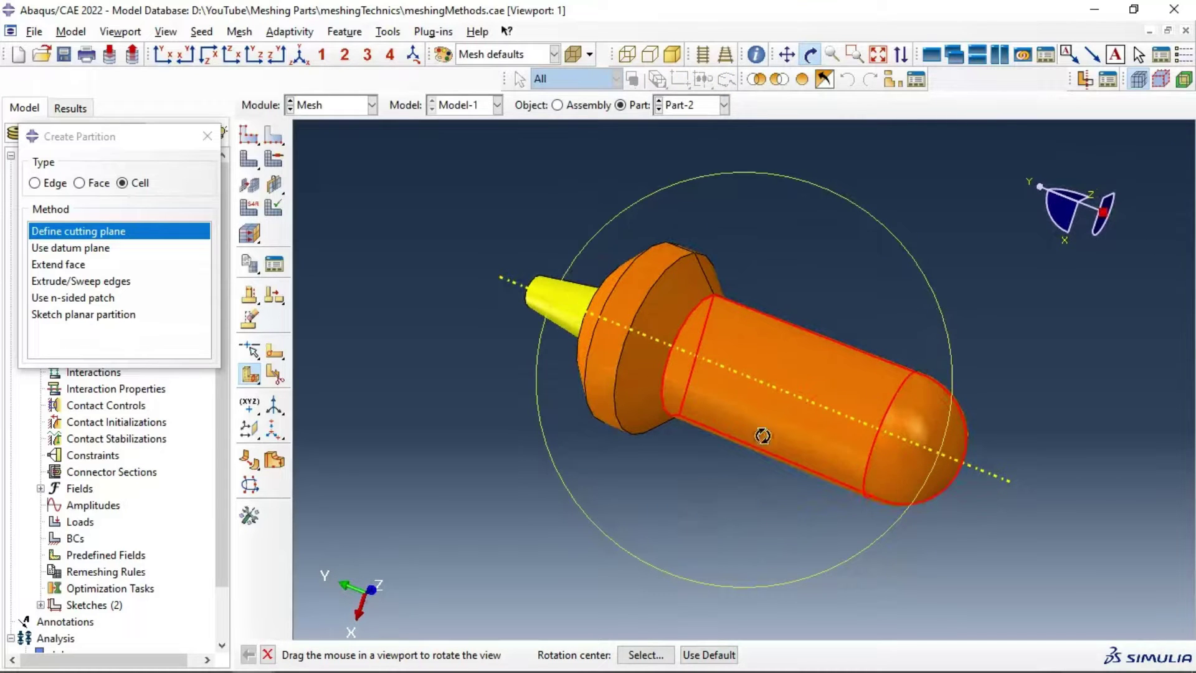
left_click_drag(669, 381, 721, 397)
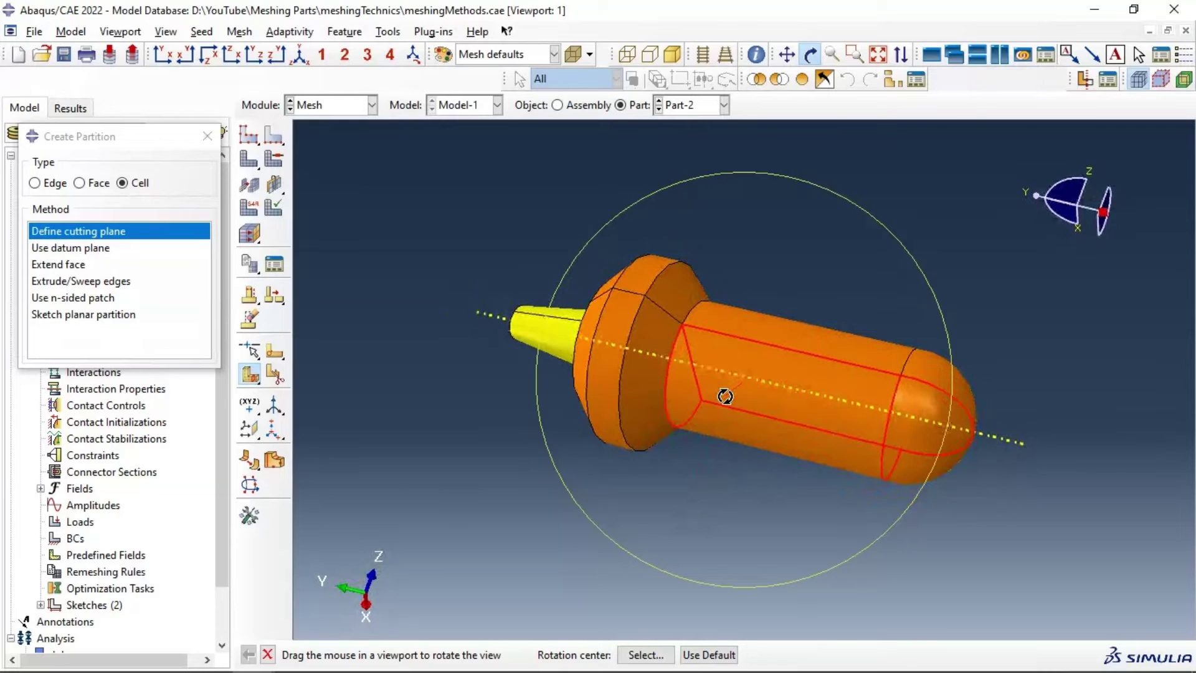
left_click(809, 55)
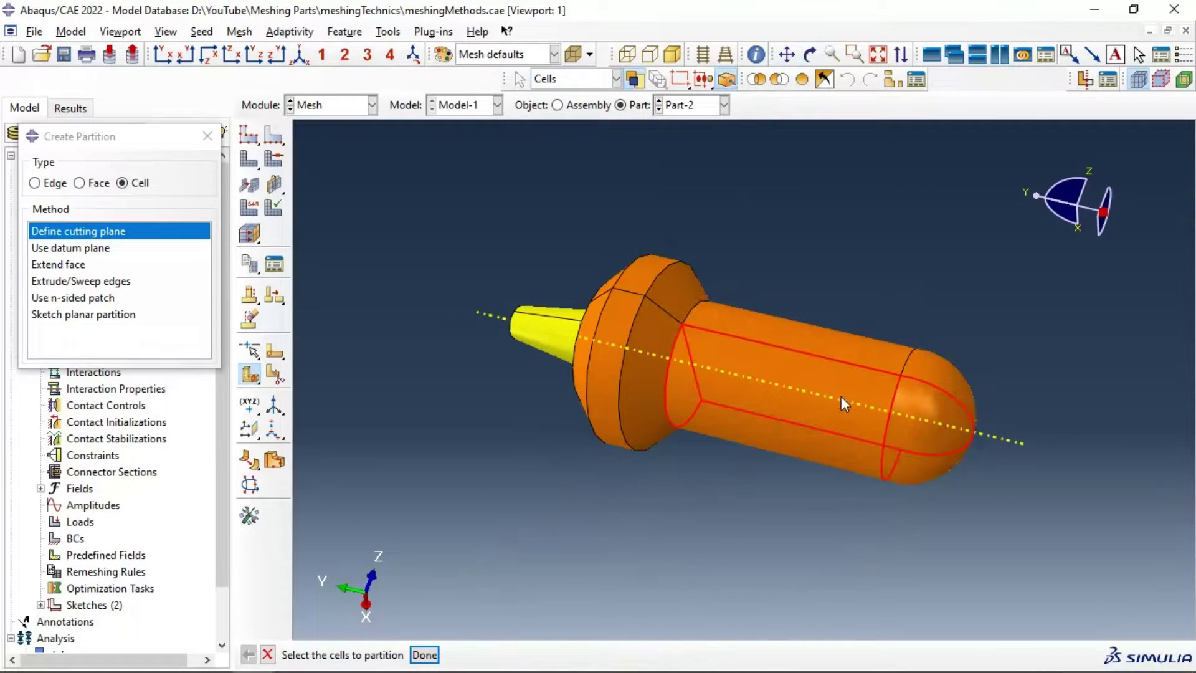
- Cross-cut the cylinder cell with a Point & Normal plane through its end vertex and straight edge
left_click(888, 347)
left_click(425, 654)
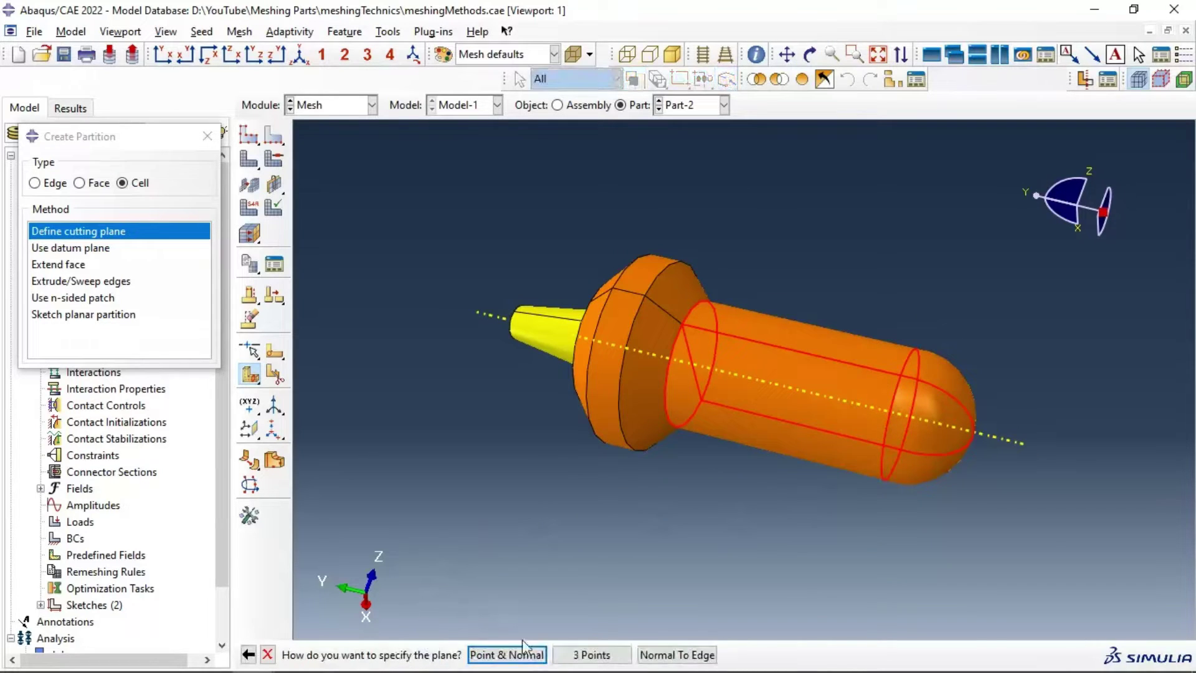
left_click(505, 654)
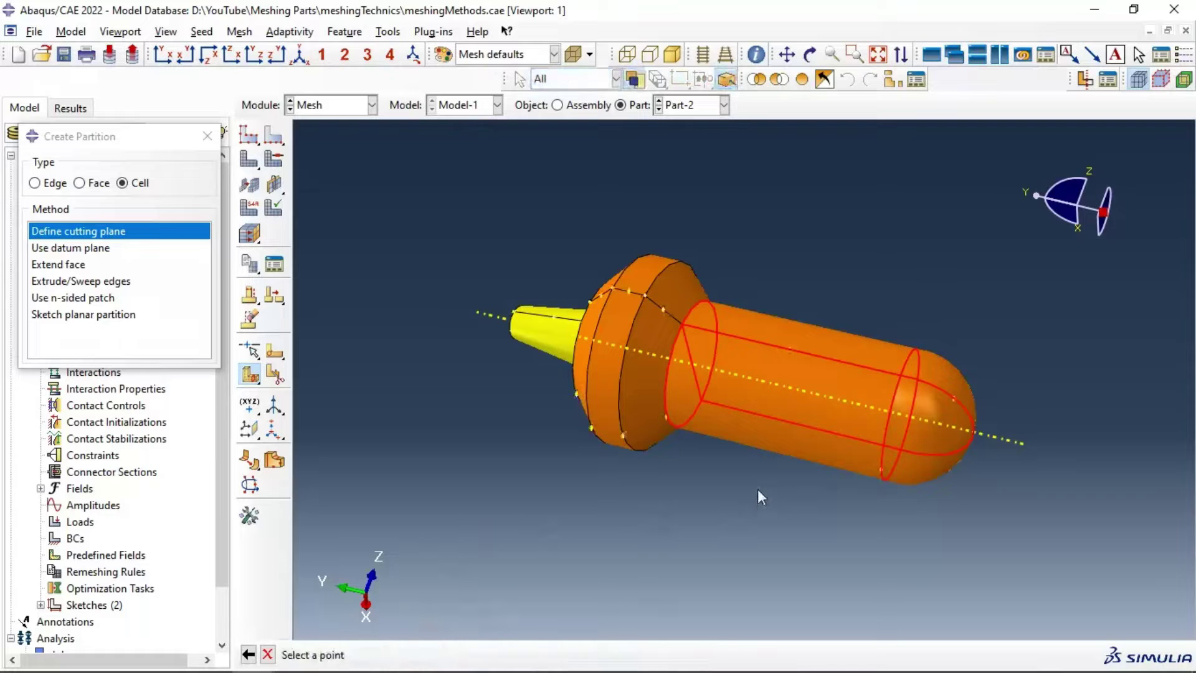
left_click(902, 379)
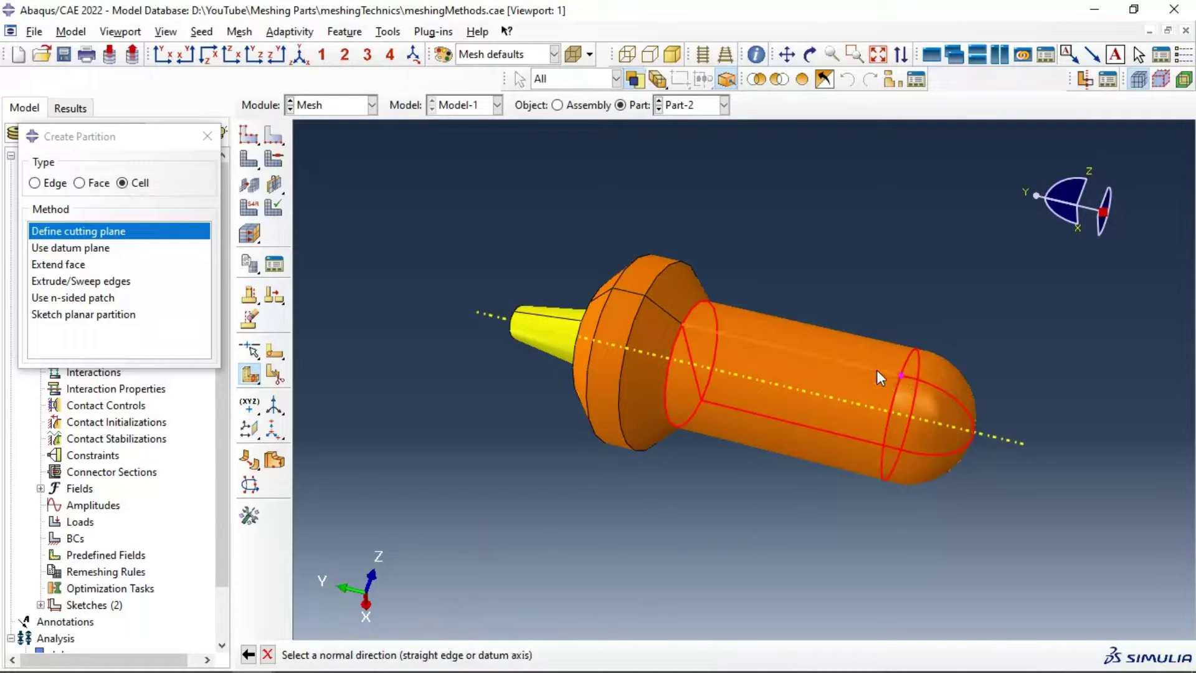
left_click(876, 368)
left_click(450, 654)
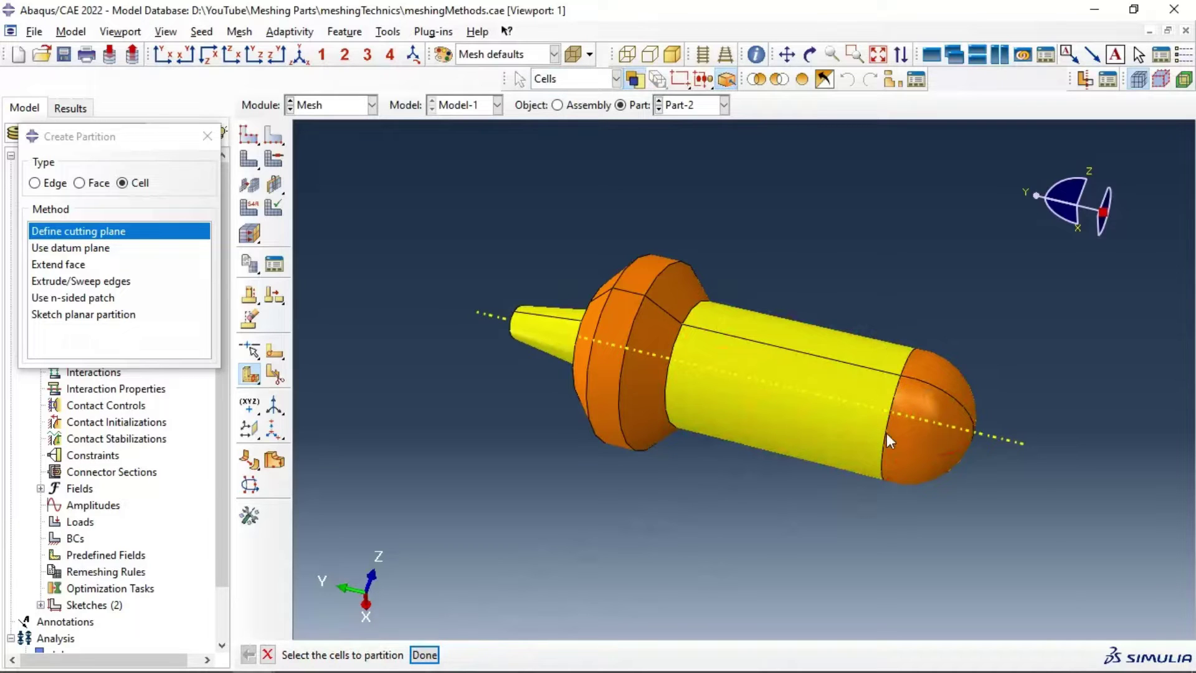
- Select the rounded-end cells, stand the part upright, and choose the Use datum plane method
left_click(933, 368)
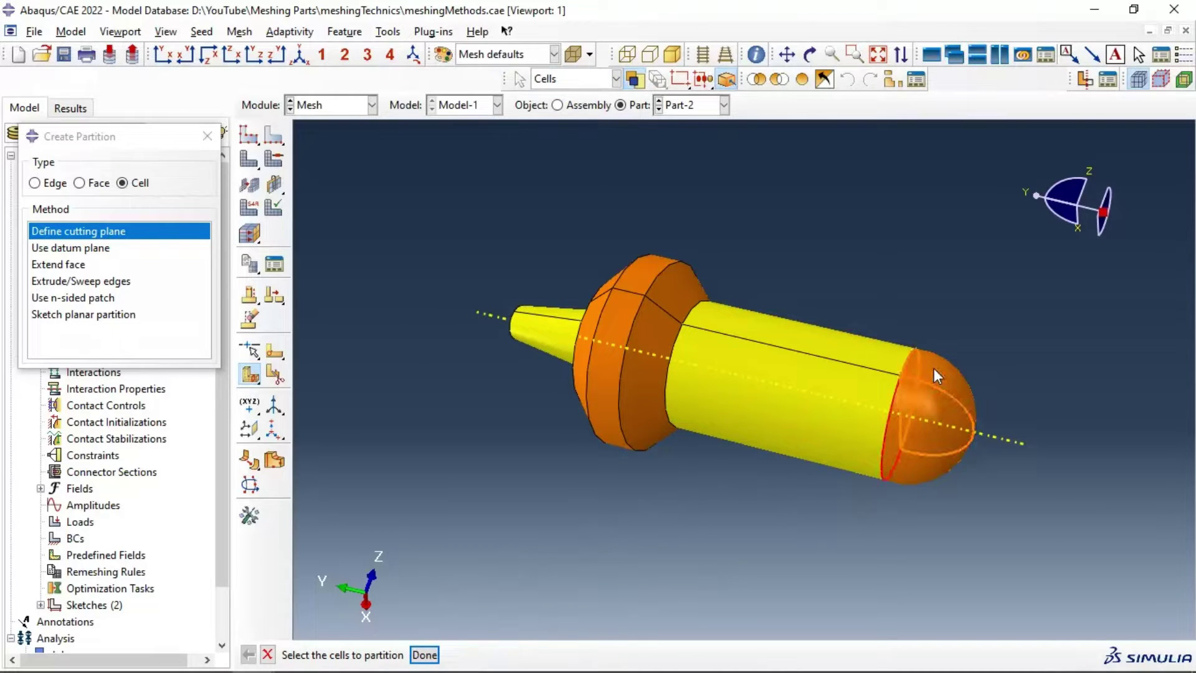
left_click(933, 368, "ctrl")
left_click(934, 400)
left_click(930, 425, "shift")
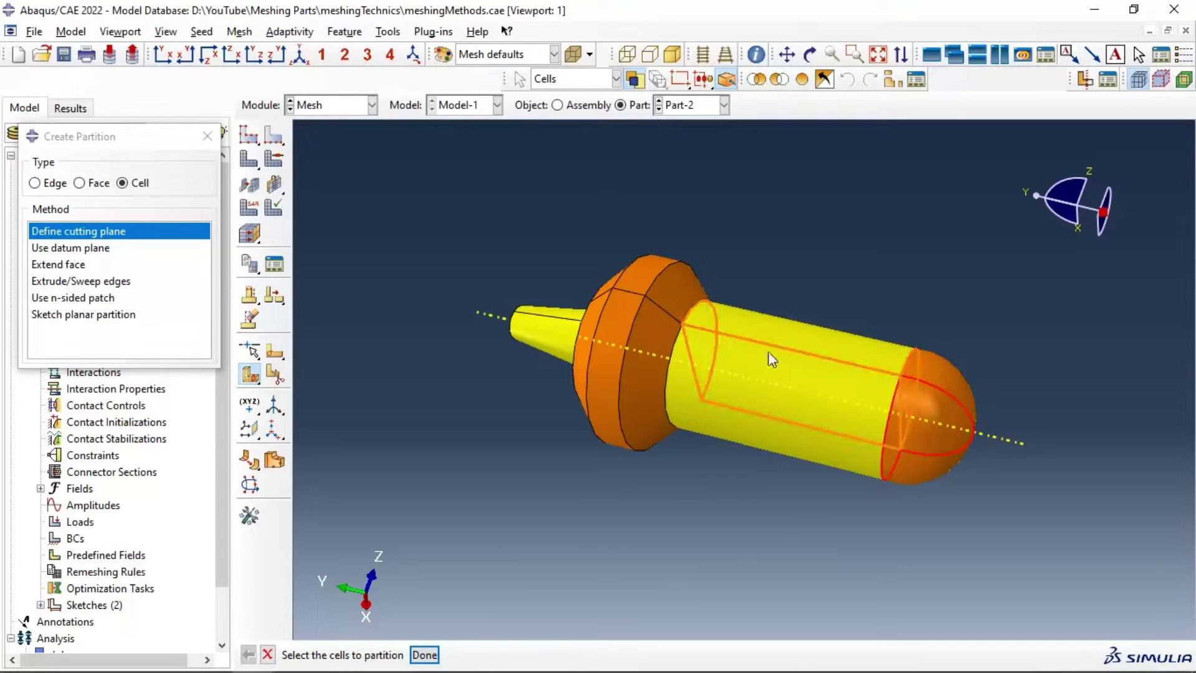
left_click_drag(768, 352, 615, 256, "ctrl+alt")
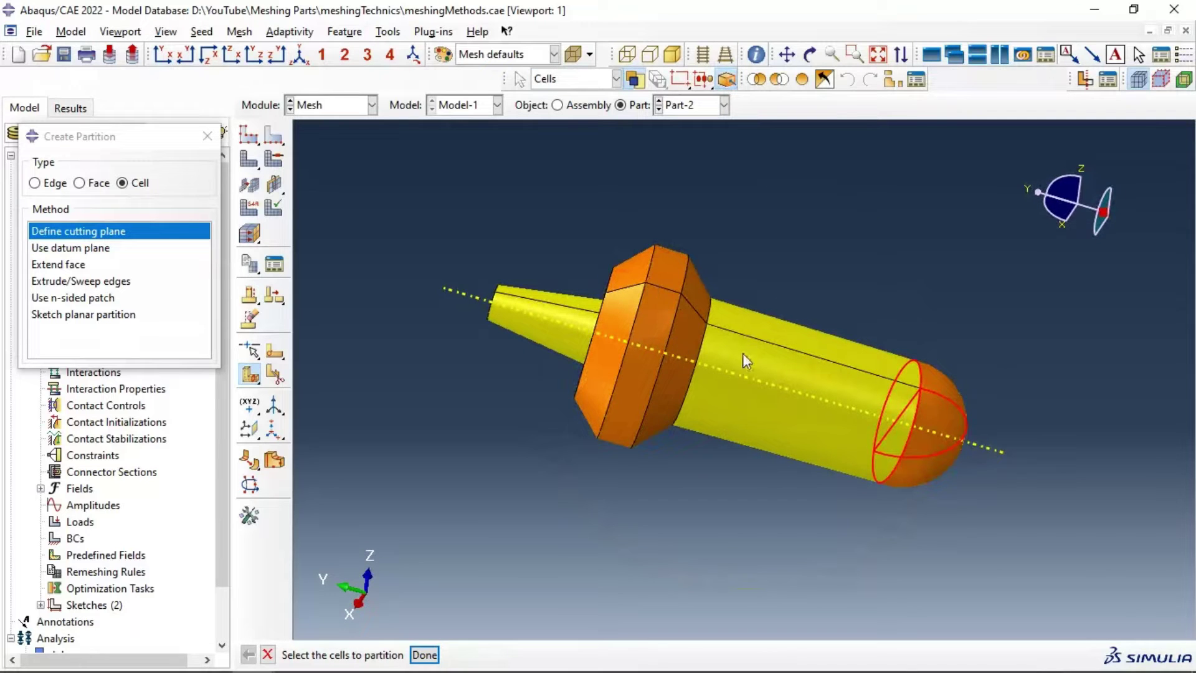
left_click_drag(681, 366, 790, 384, "ctrl+alt")
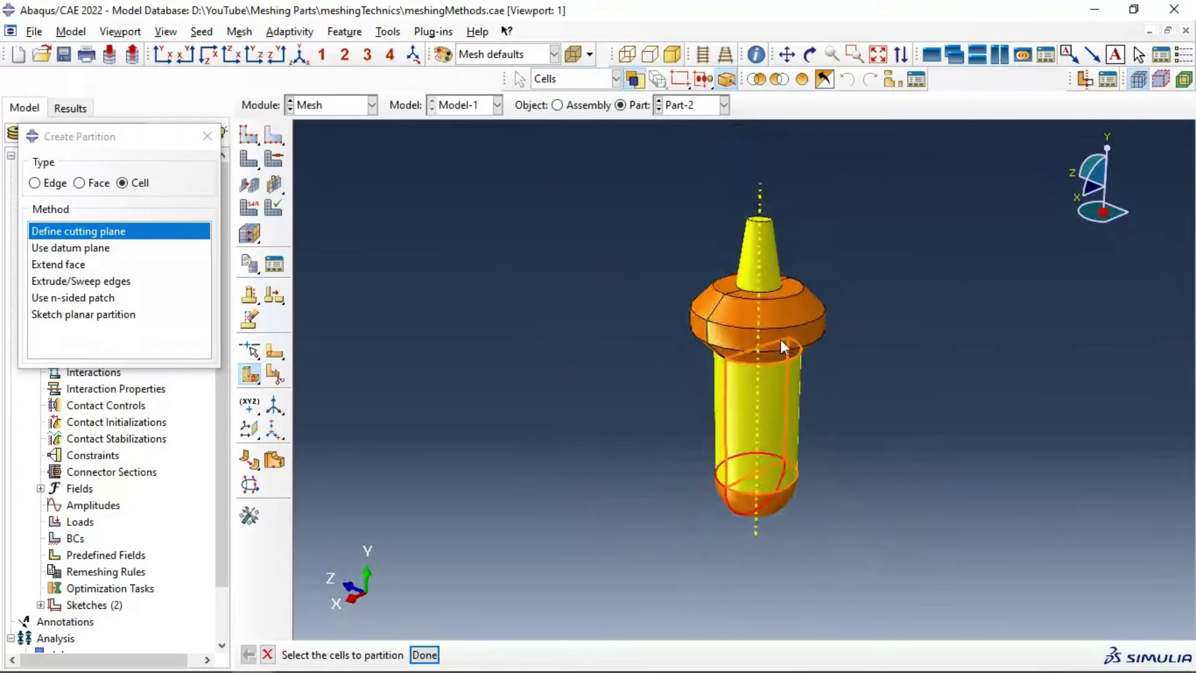
left_click_drag(820, 458, 783, 246, "ctrl+alt")
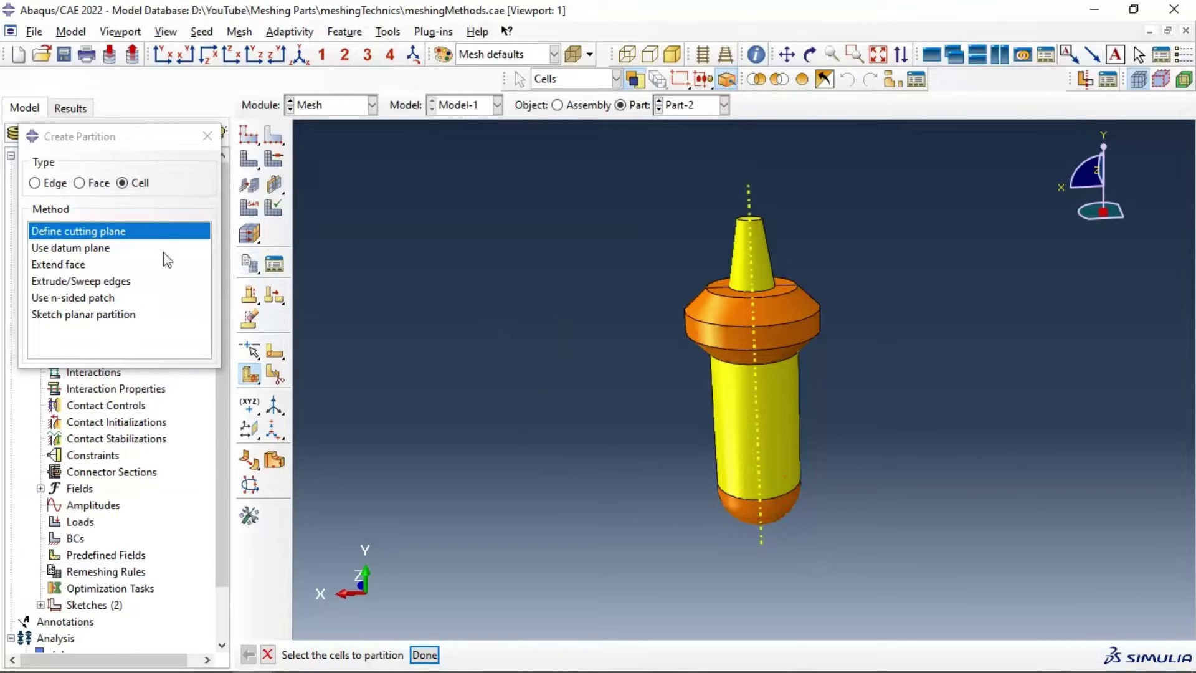
left_click(93, 248)
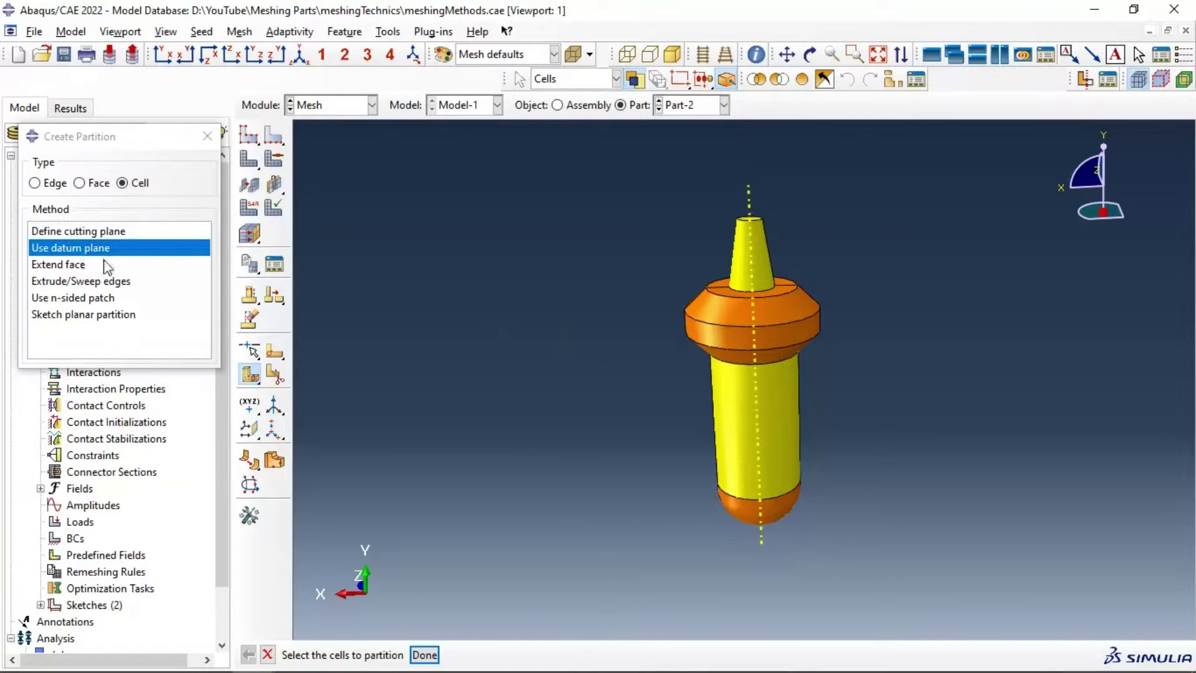
- Create a datum plane offset 0.0 from the YZ principal plane
left_click(207, 136)
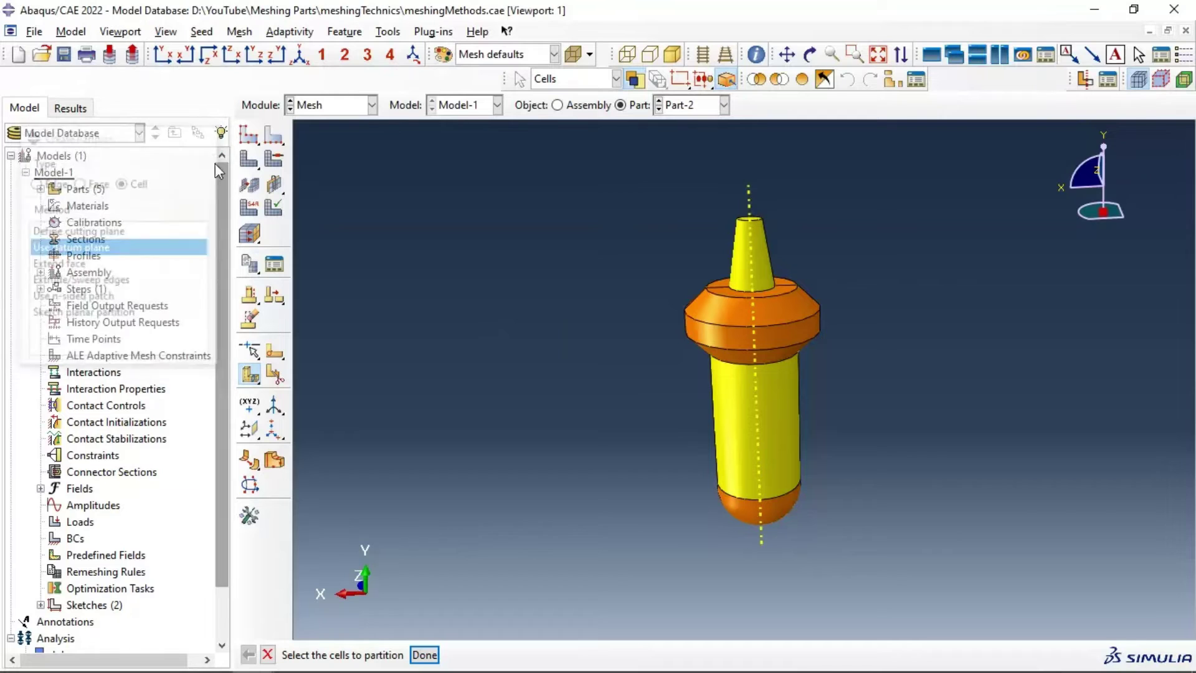
left_click(247, 435)
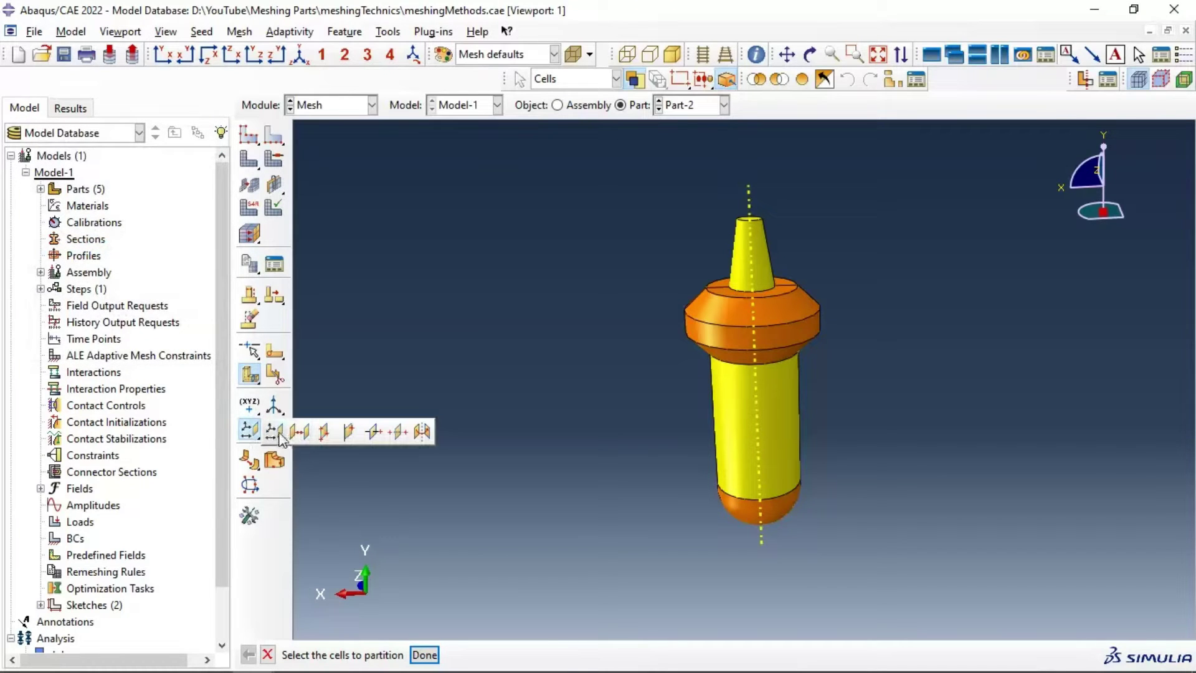
left_click(275, 432)
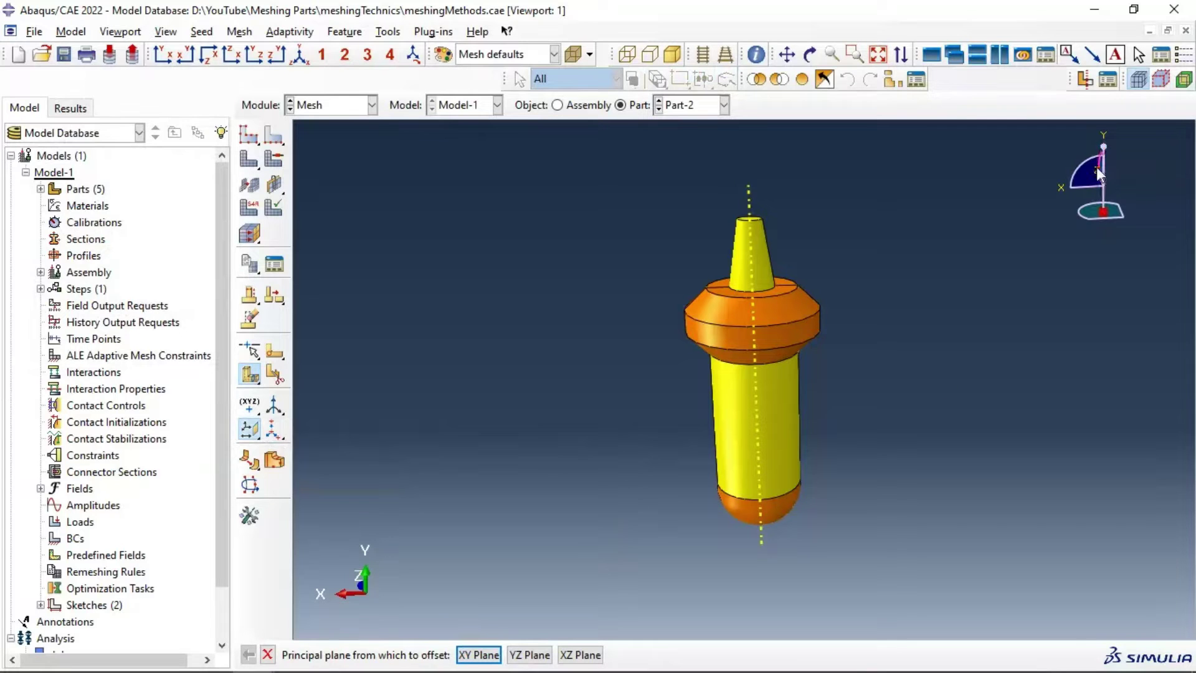
left_click(524, 659)
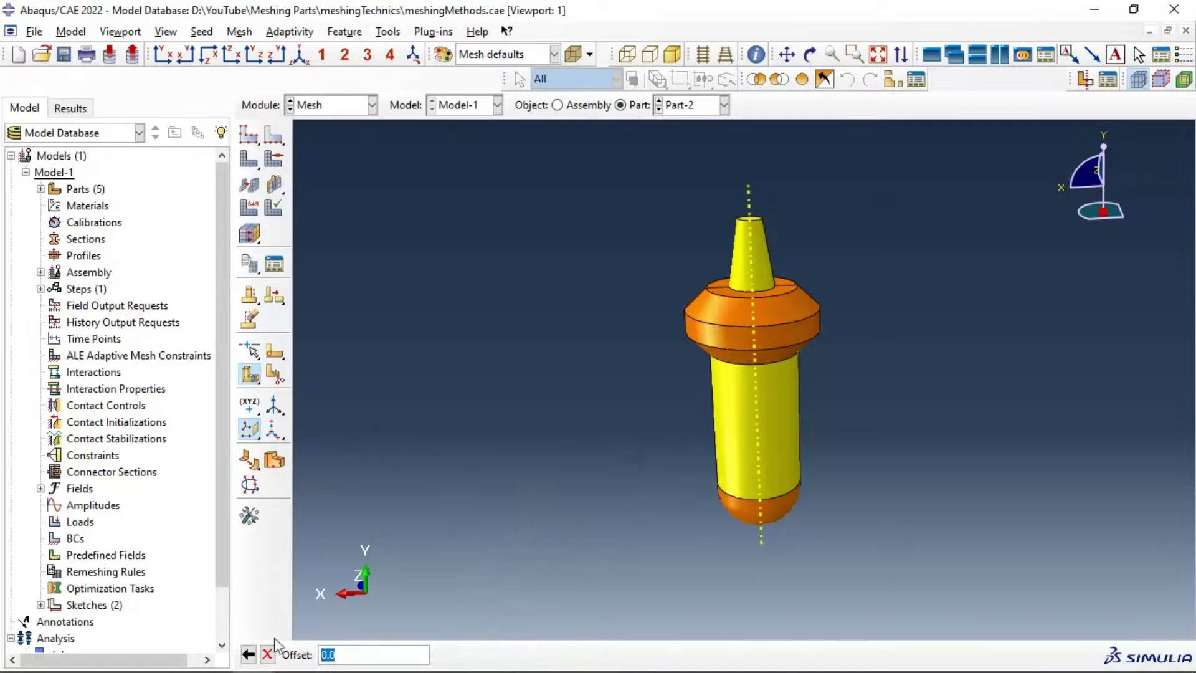
key("Return")
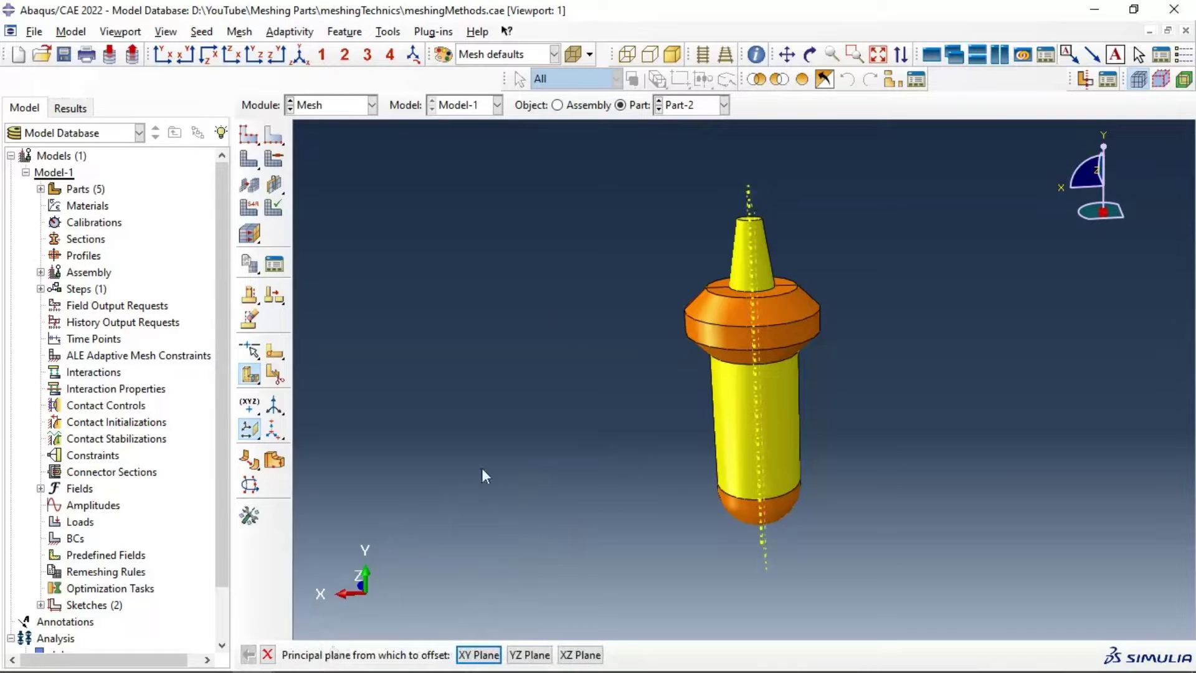
- Show Part-2 in the front view, zoomed out, ready for cell partitioning
left_click(163, 55)
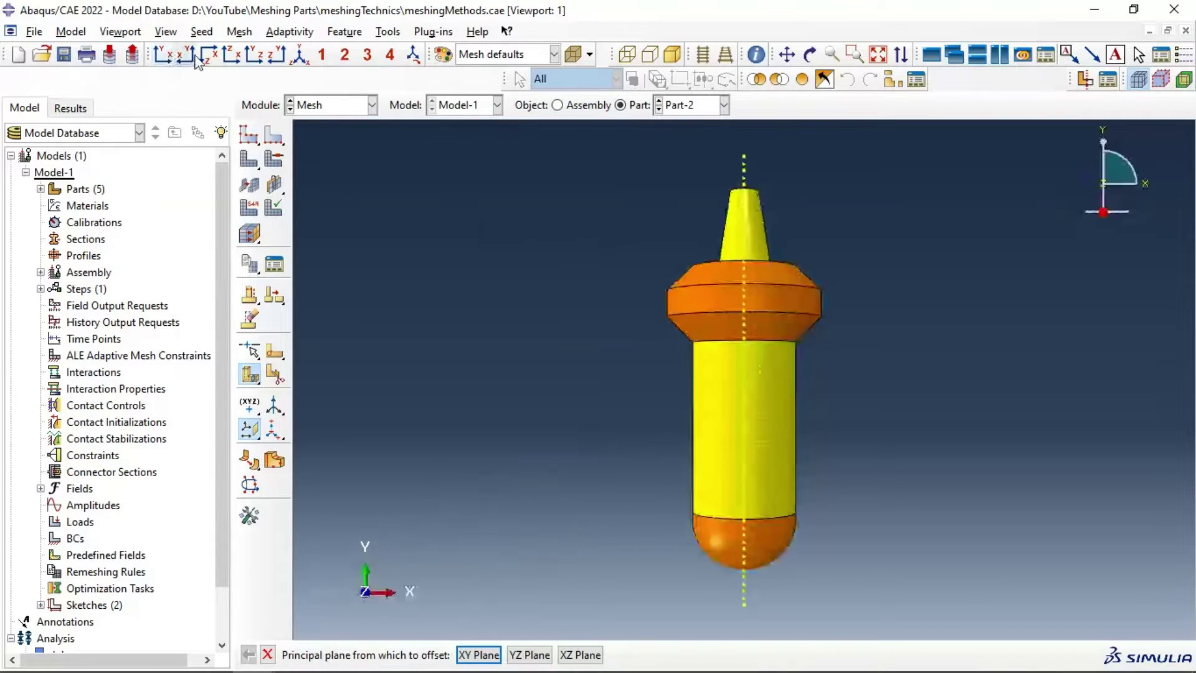
scroll(585, 343, "down", 2)
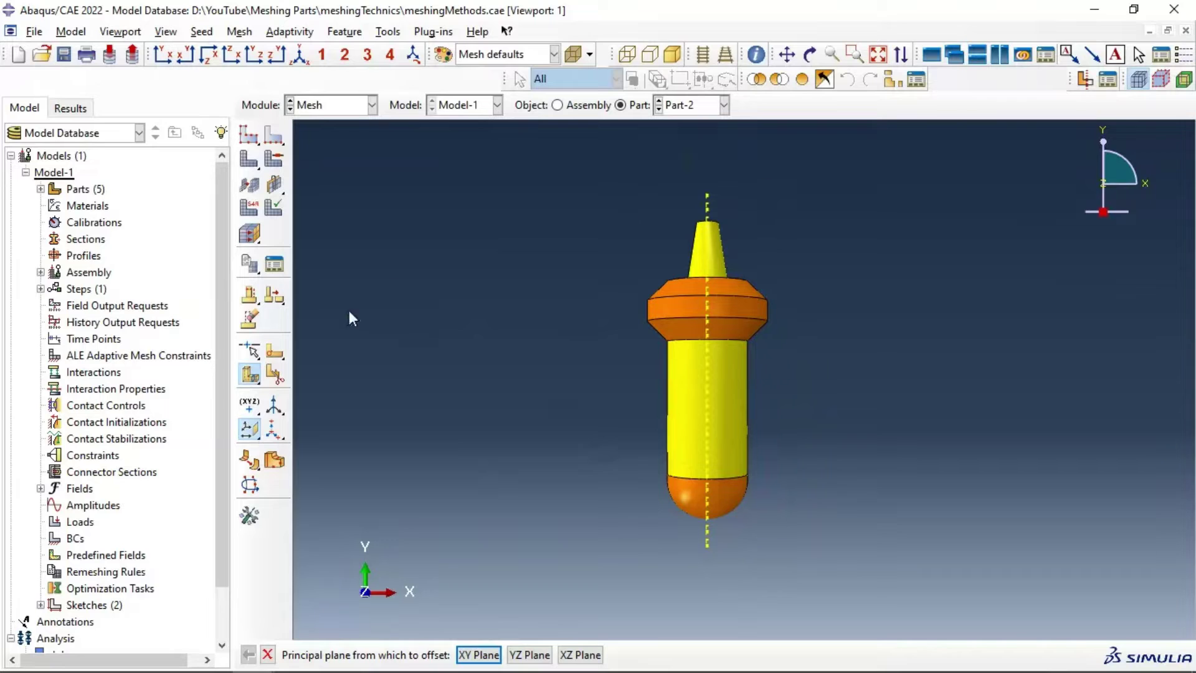
left_click(272, 356)
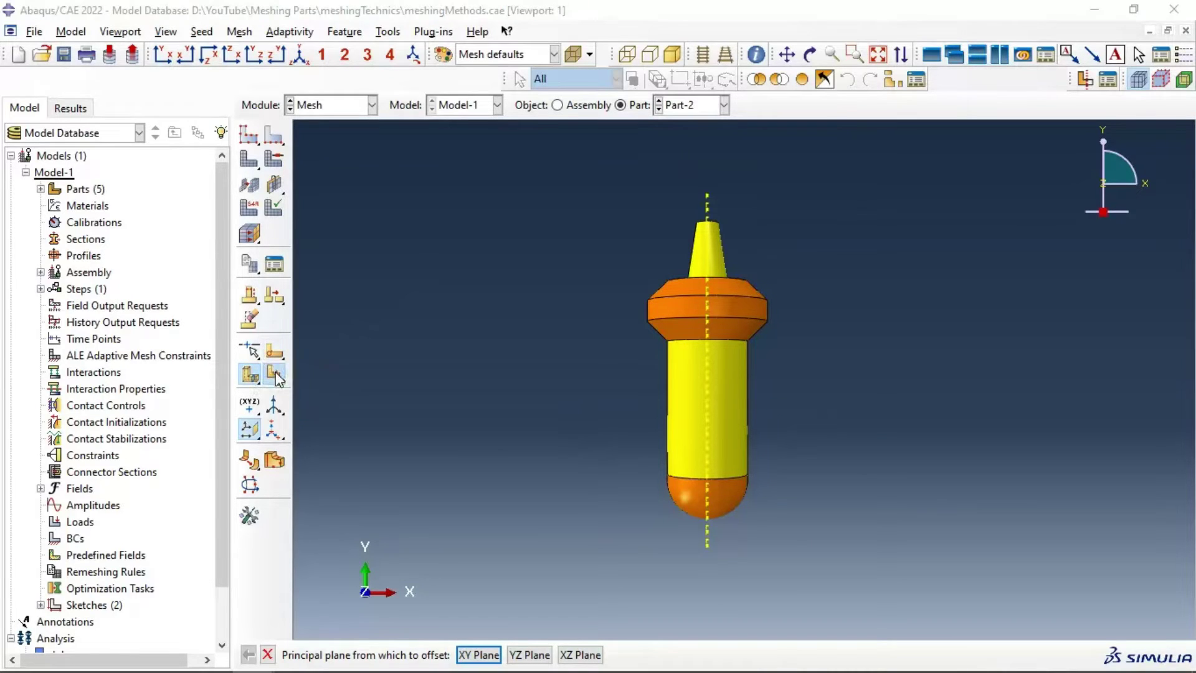
- Box-select all cells and split them along the YZ datum plane through the axis
left_click(90, 249)
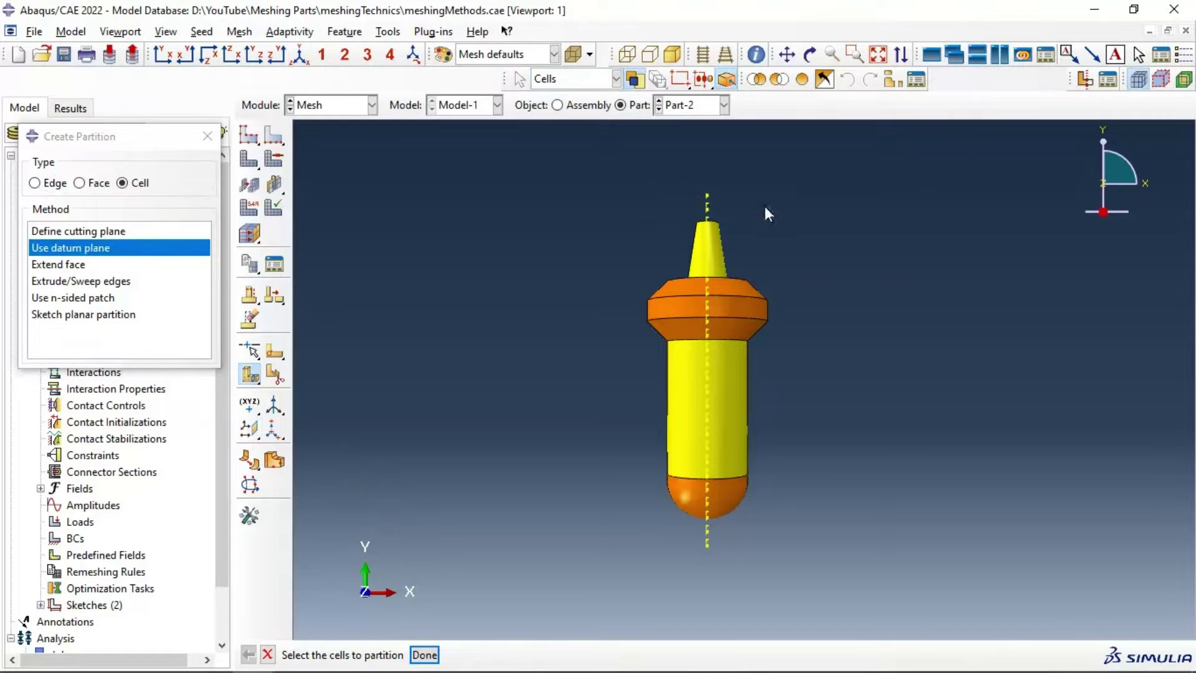
left_click_drag(529, 168, 860, 592)
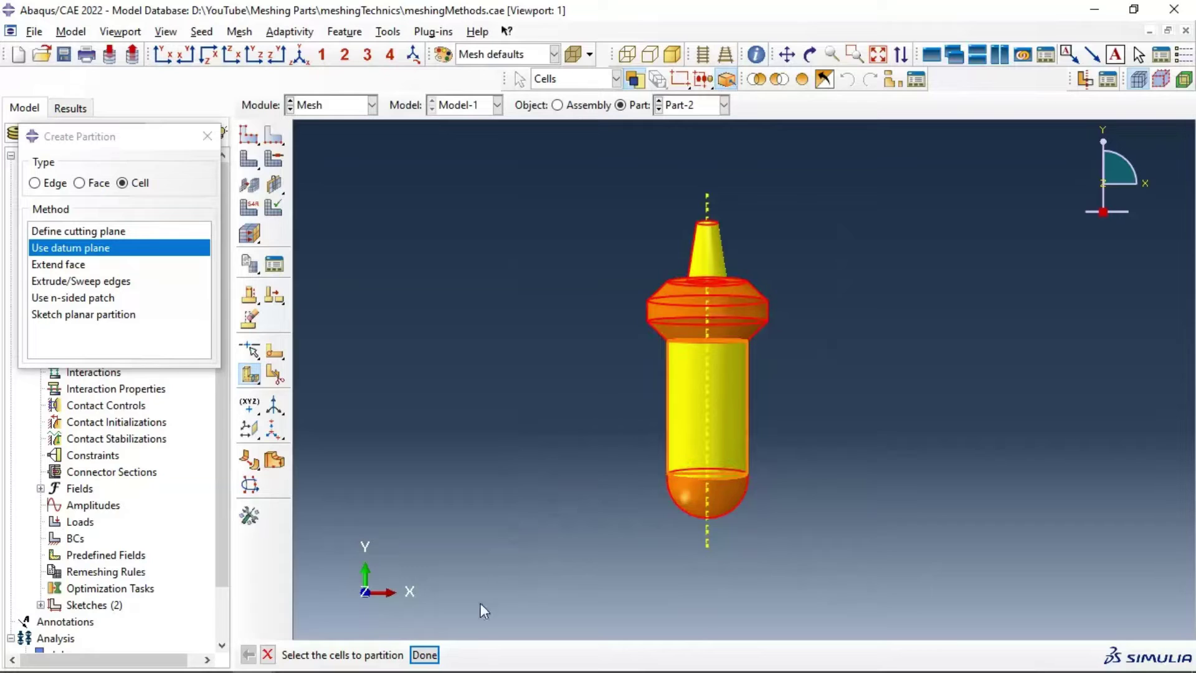
left_click(424, 654)
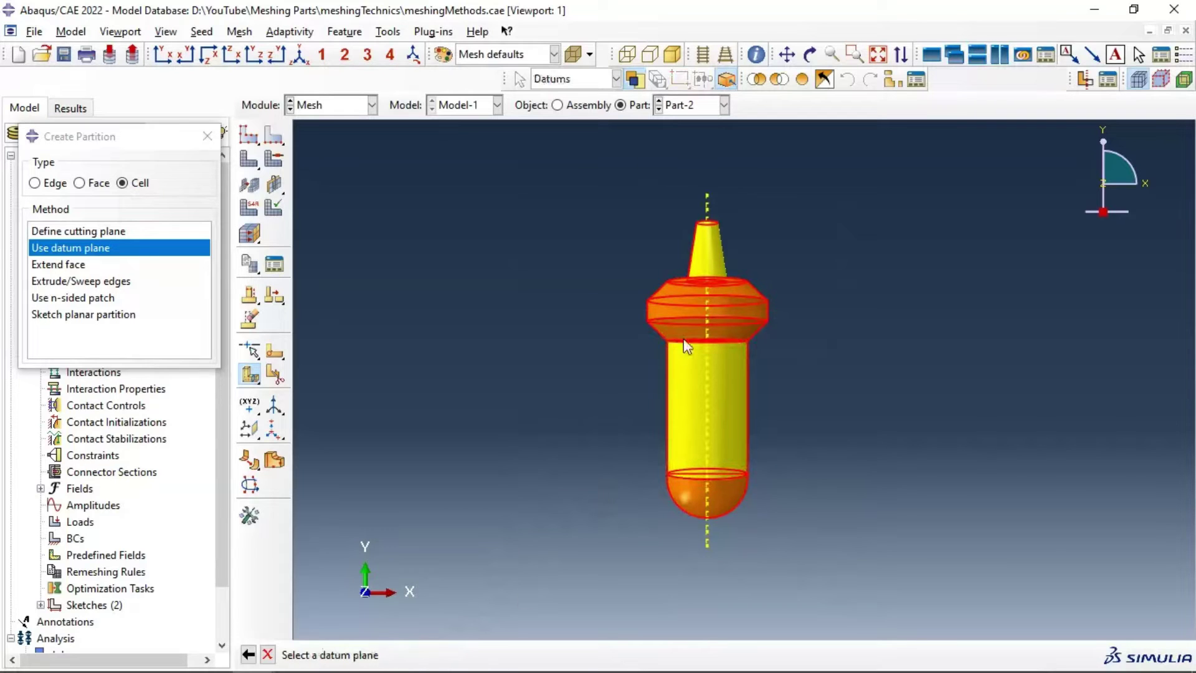
left_click(705, 542)
left_click(459, 654)
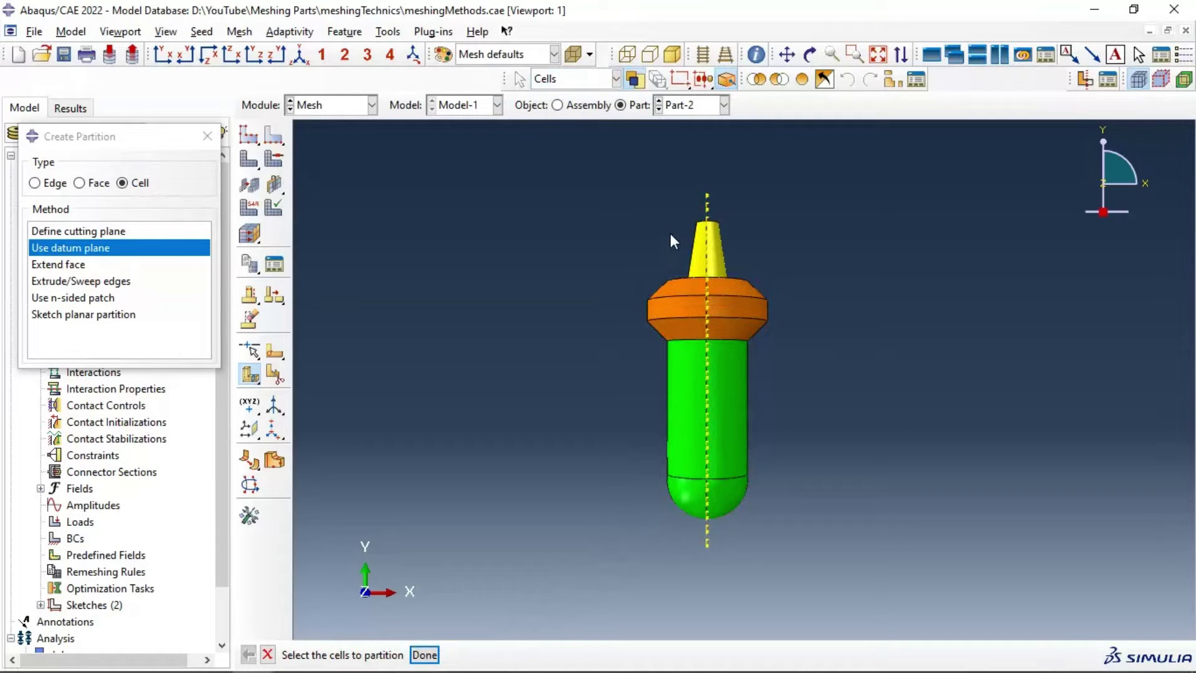
- Rotate and zoom onto the flange, then choose Define cutting plane for cell partitioning
left_click_drag(671, 253, 747, 434, "ctrl+alt")
mouse_move(685, 369)
left_mouse_down("ctrl+alt")
mouse_move(867, 294)
mouse_move(913, 446)
mouse_move(843, 507)
mouse_move(772, 423)
mouse_move(622, 427)
mouse_move(697, 371)
left_mouse_up("ctrl+alt")
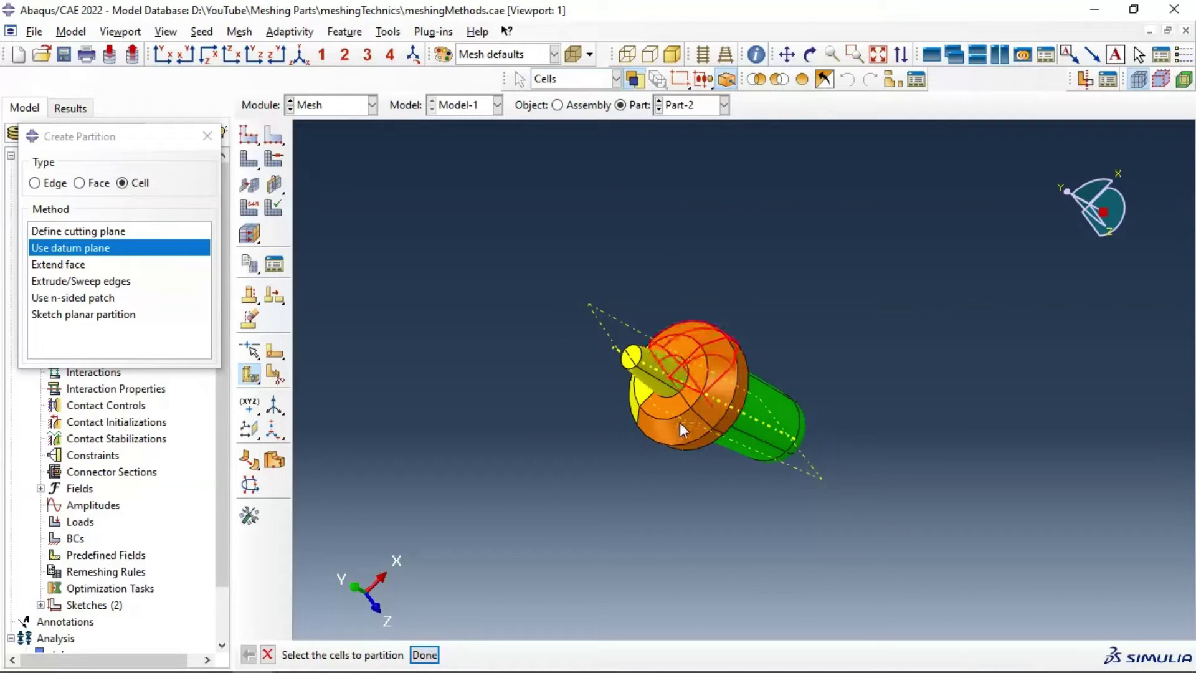
left_click_drag(729, 387, 749, 372, "ctrl+alt")
scroll(735, 383, "up", 3)
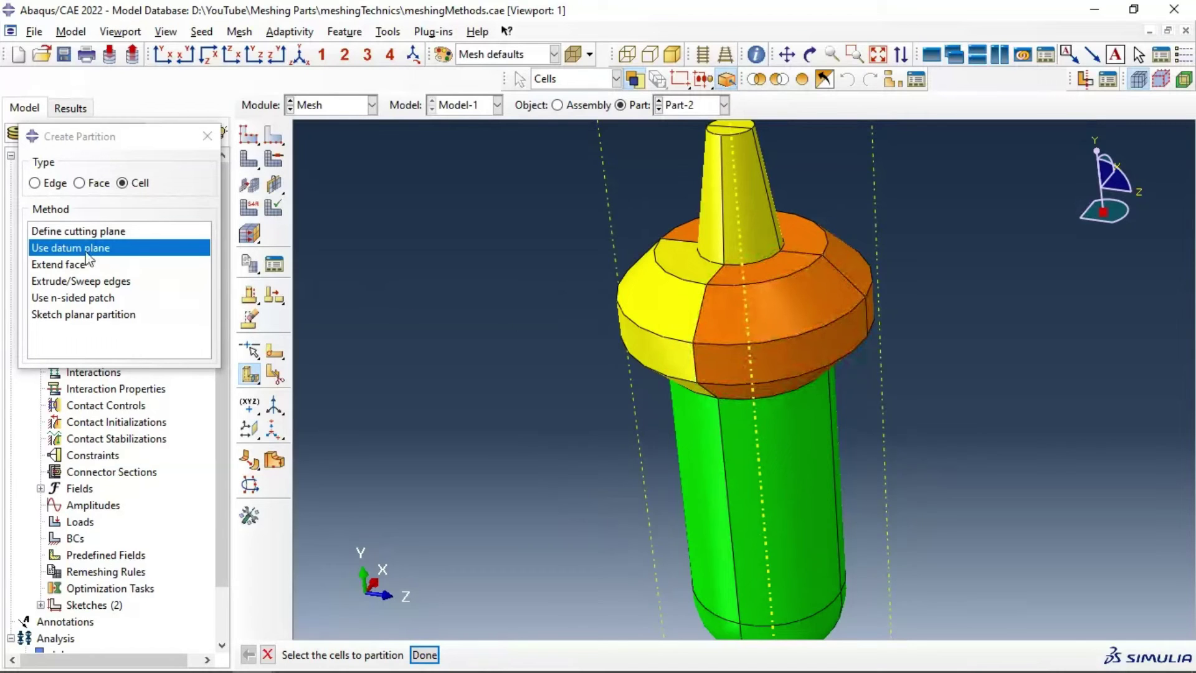
left_click(72, 232)
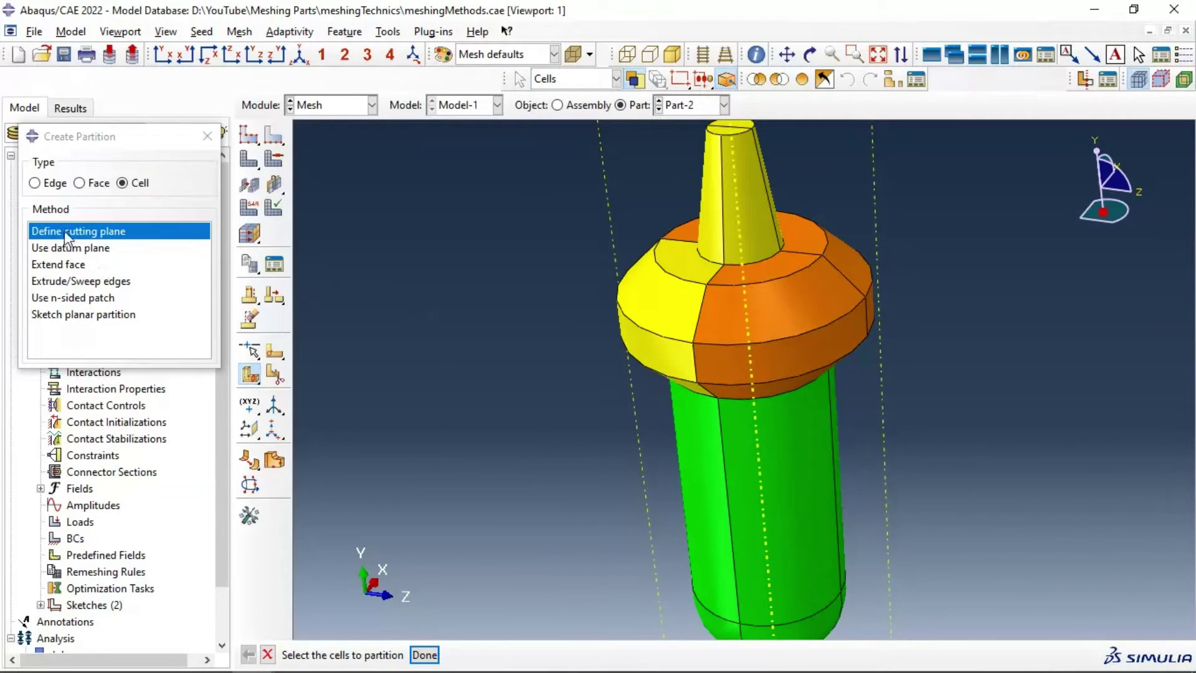
- Restart the cutting-plane partition and select the front and back flange cells
left_click(425, 656)
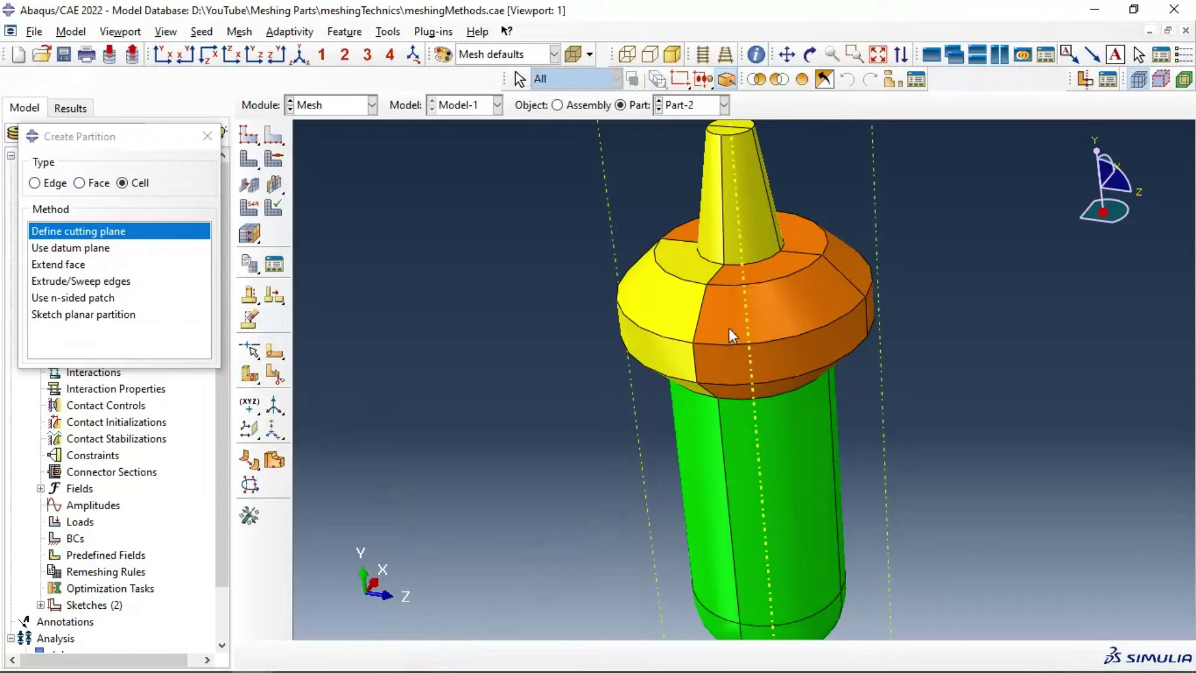
left_click(121, 229)
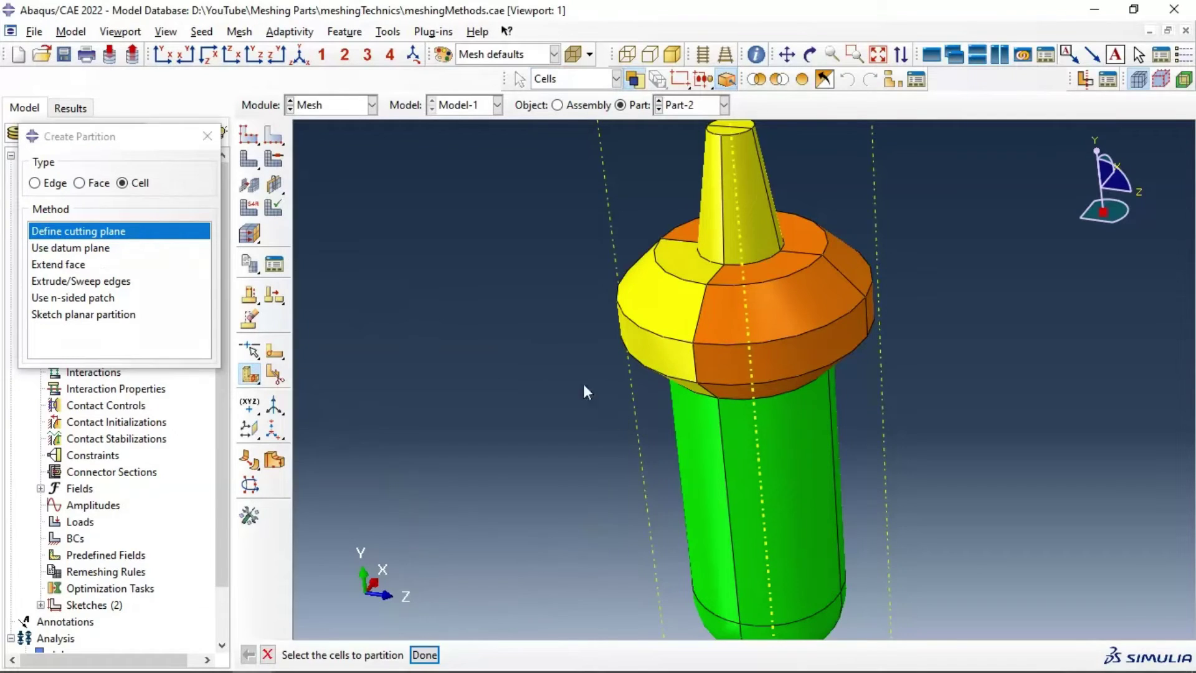
left_click(741, 330)
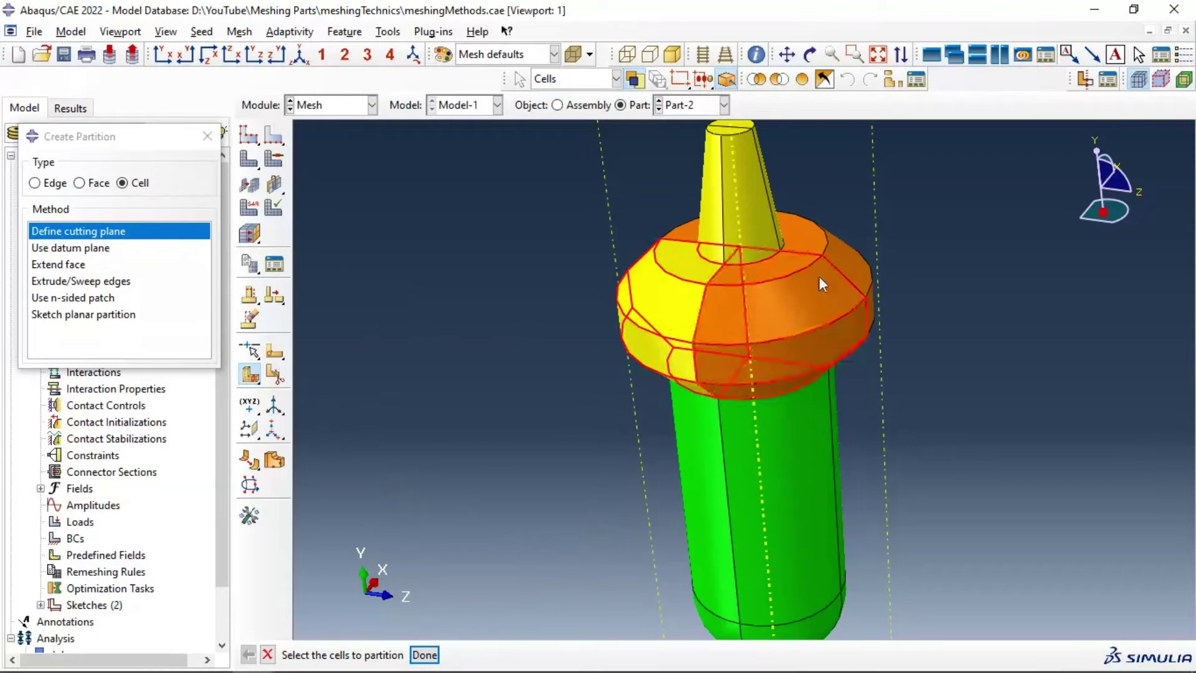
left_click(671, 231)
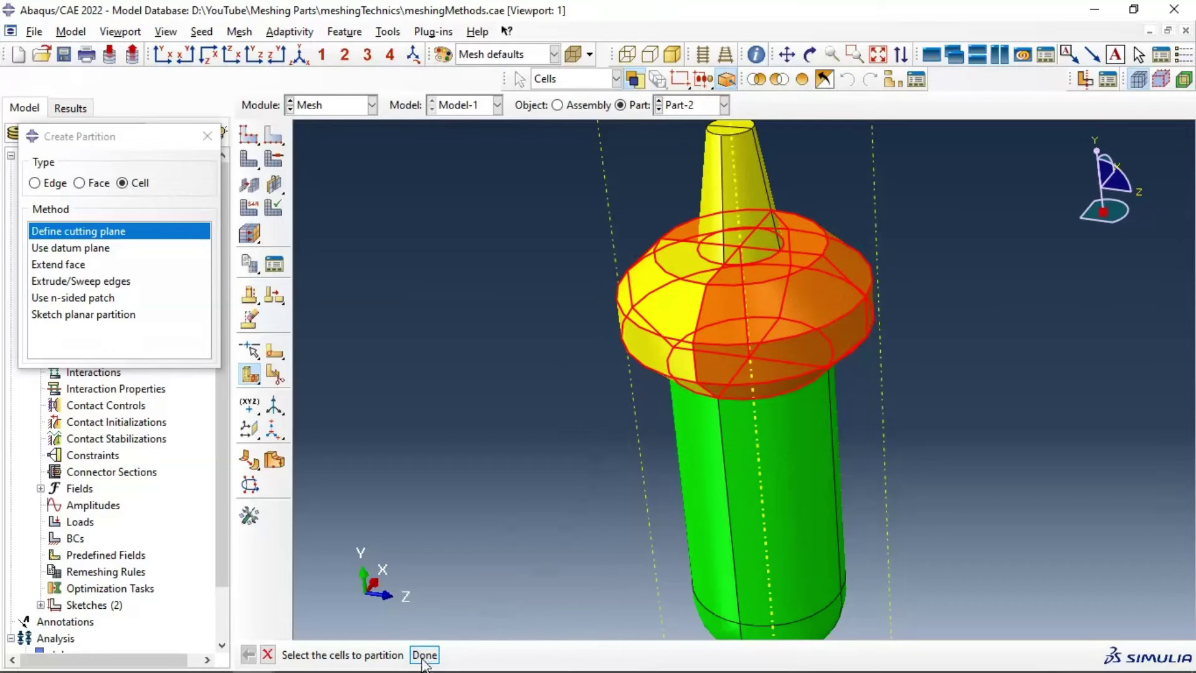
left_click(424, 654)
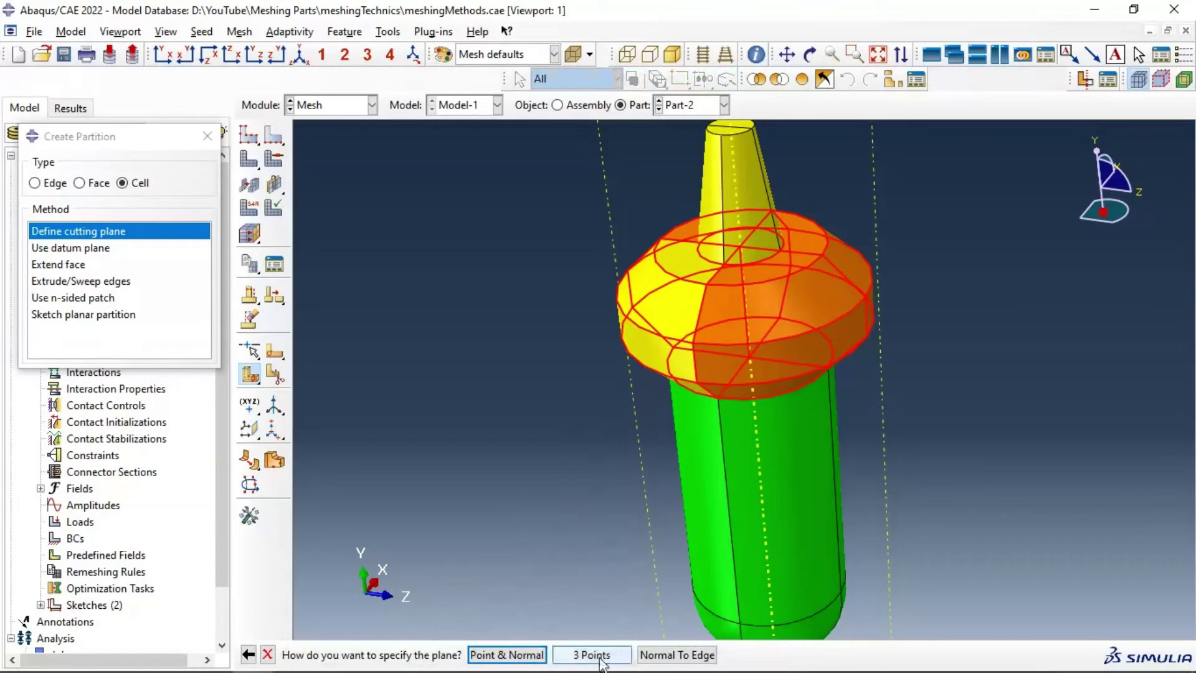
- Cut the flange cells with a Point & Normal plane through a flange vertex, normal along an edge
left_click(532, 657)
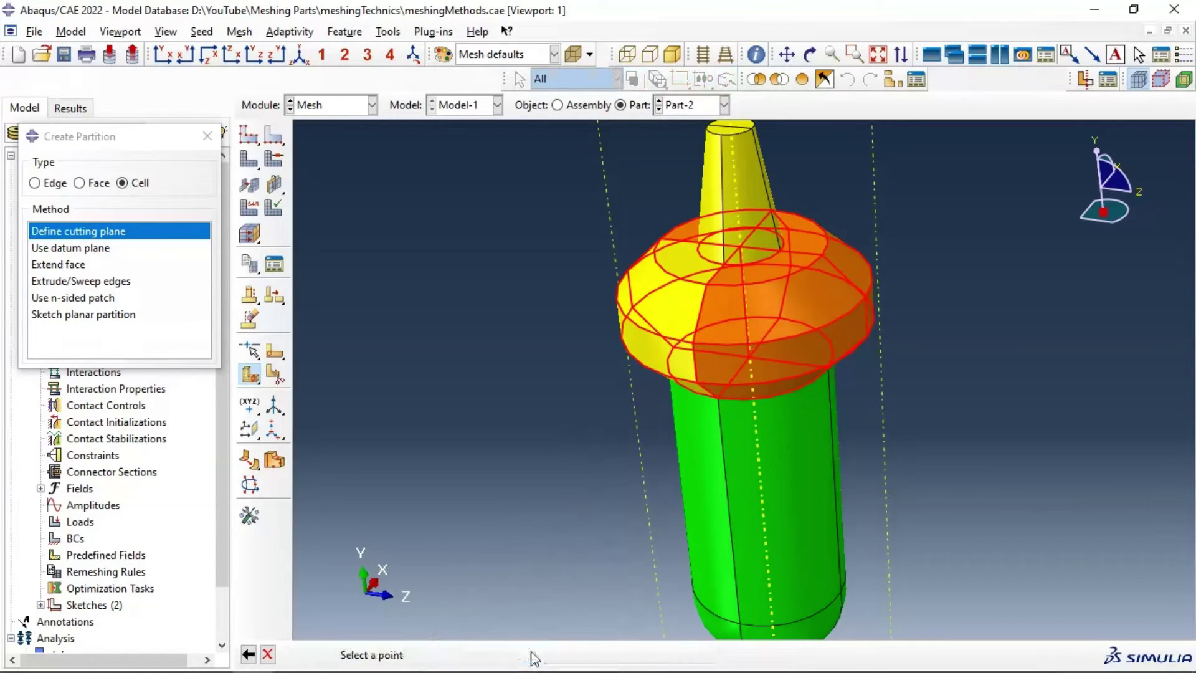
left_click(692, 343)
left_click(694, 364)
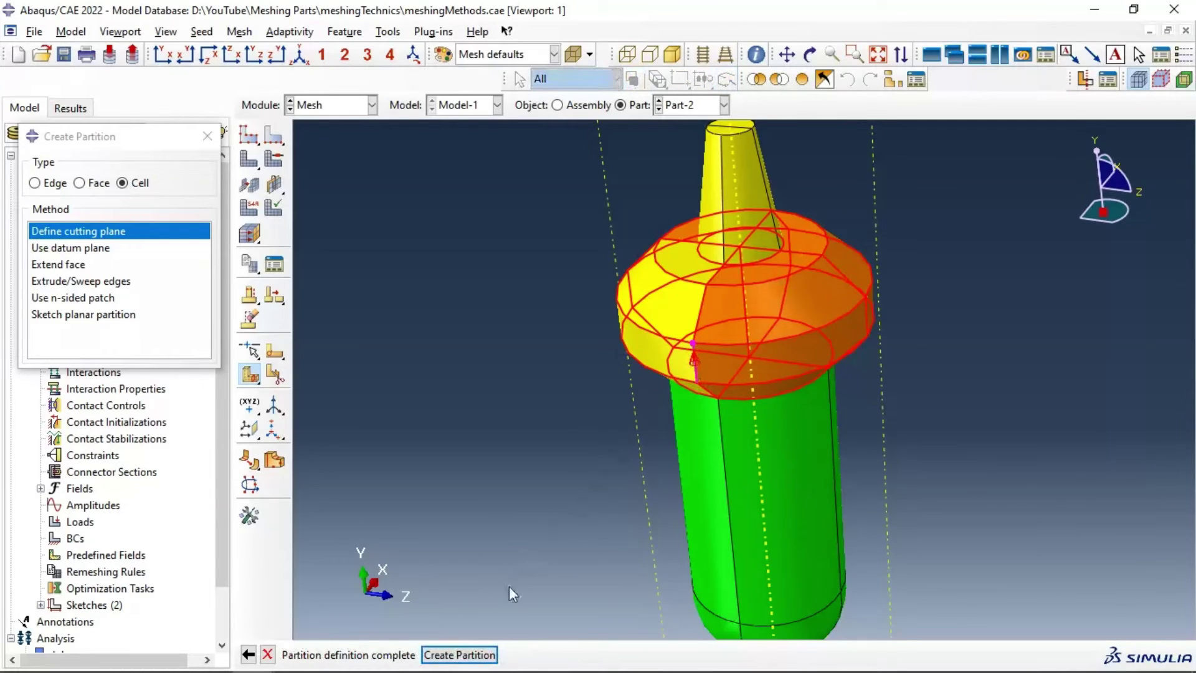
left_click(480, 655)
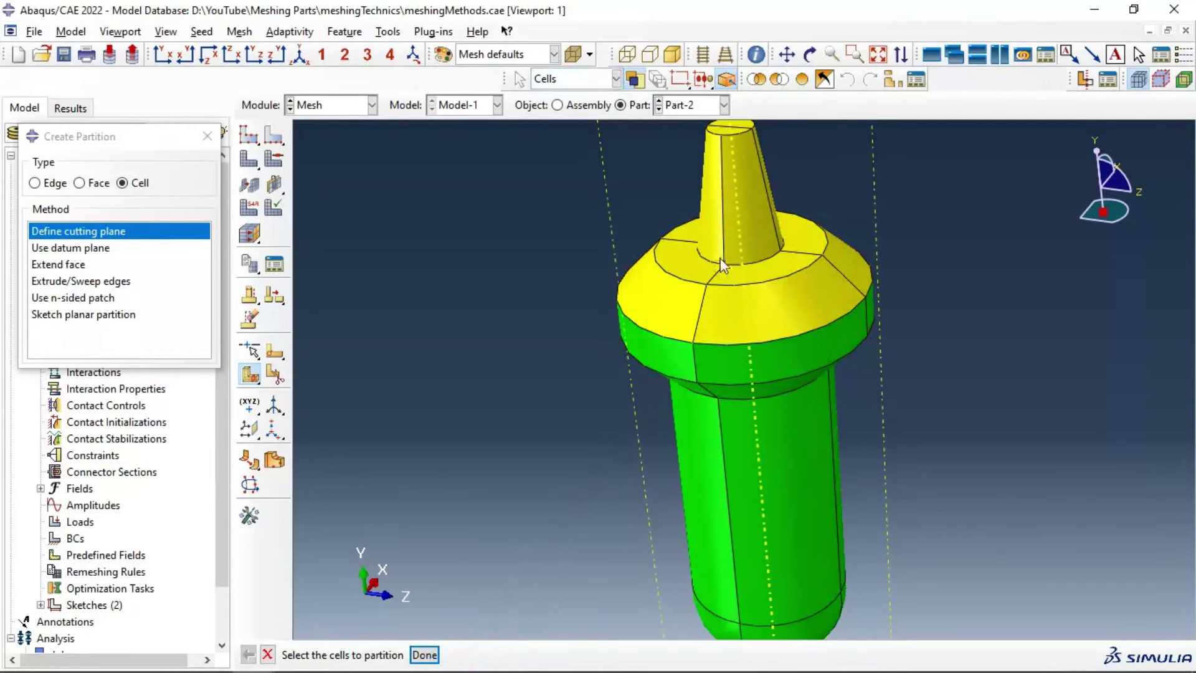
- Rotate the part to confirm every cell shows yellow or green
left_click_drag(725, 274, 738, 305, "ctrl+alt")
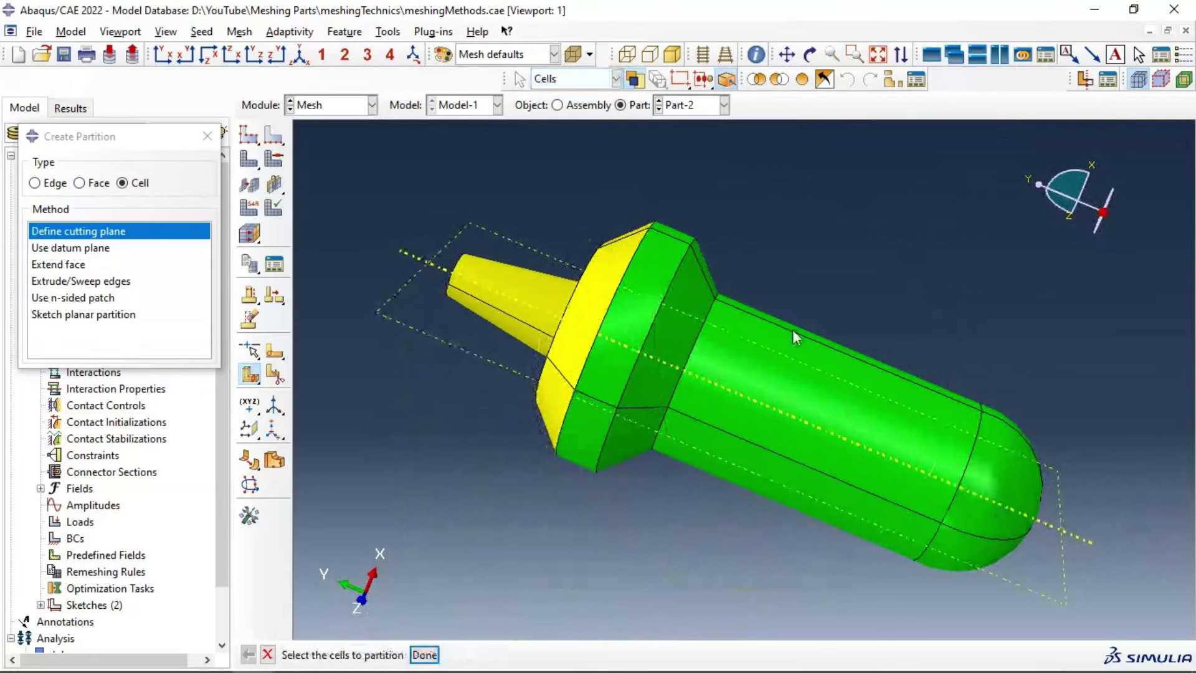
left_click_drag(798, 338, 849, 373, "ctrl+alt")
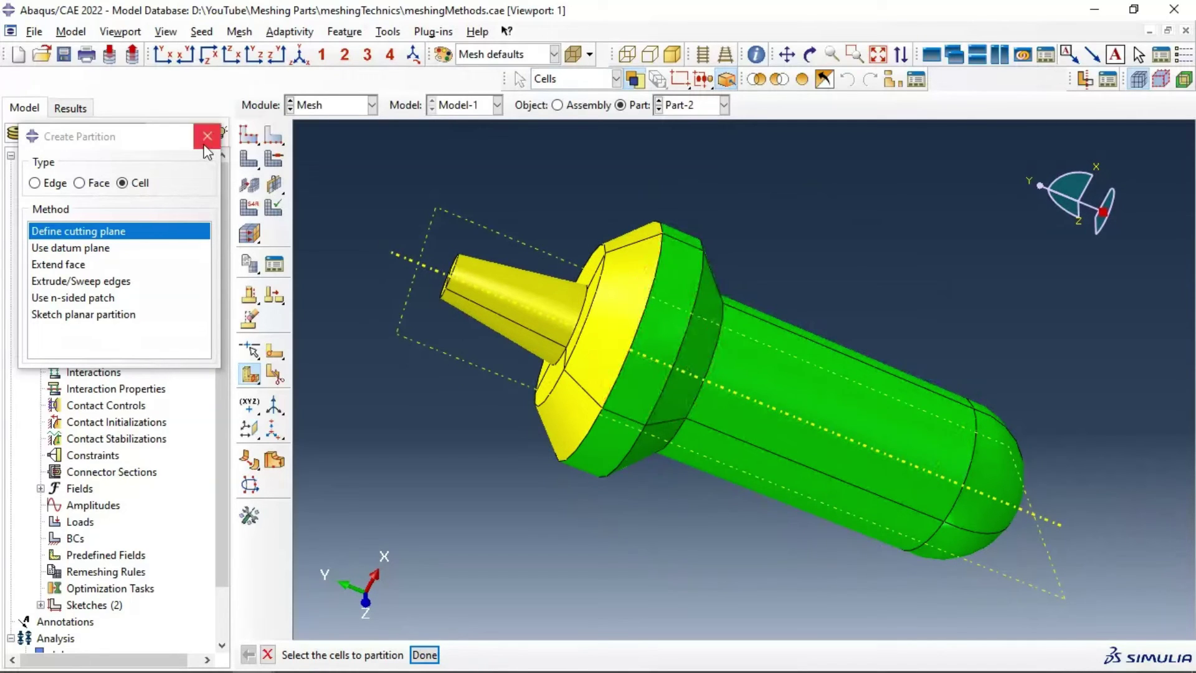
- Hex-mesh Part-2, accepting tie constraints at incompatible interfaces, and rotate to inspect it
left_click(249, 160)
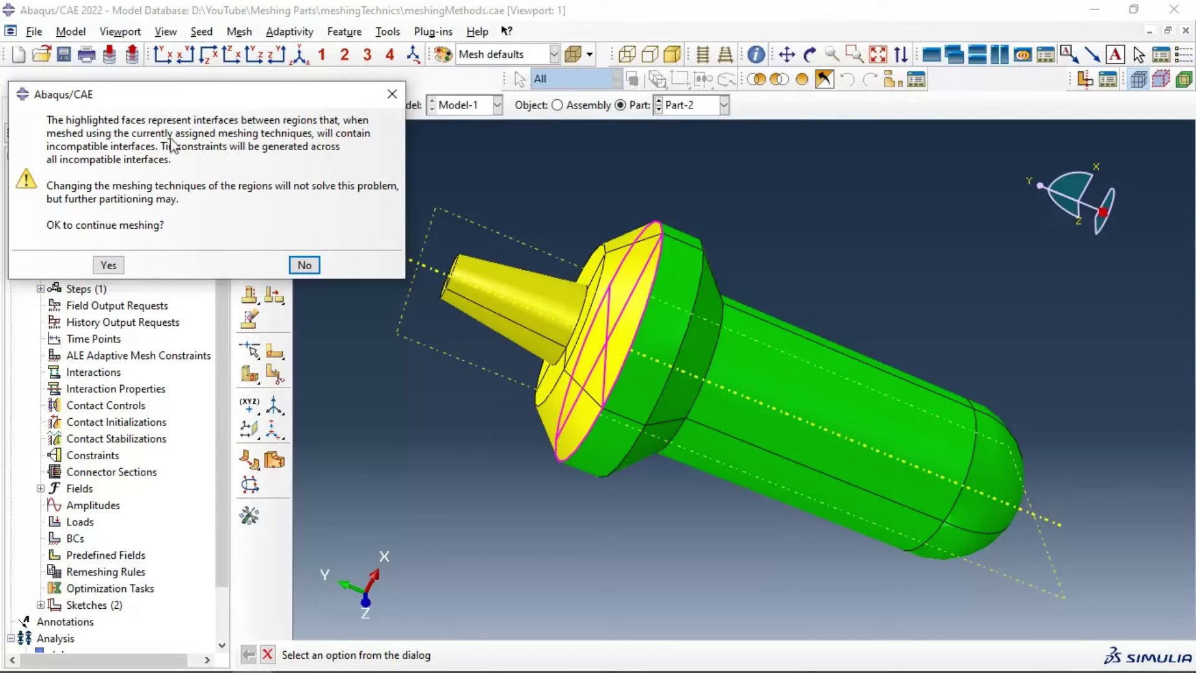
left_click(109, 265)
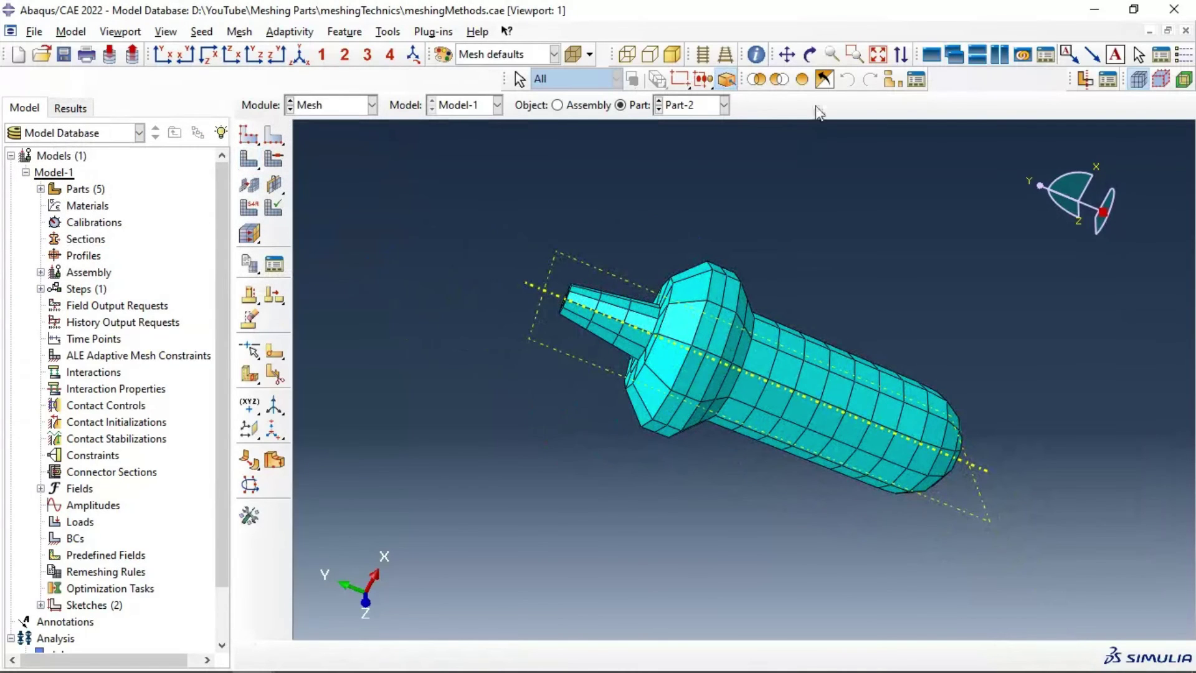
left_click(809, 54)
left_click_drag(722, 374, 684, 387)
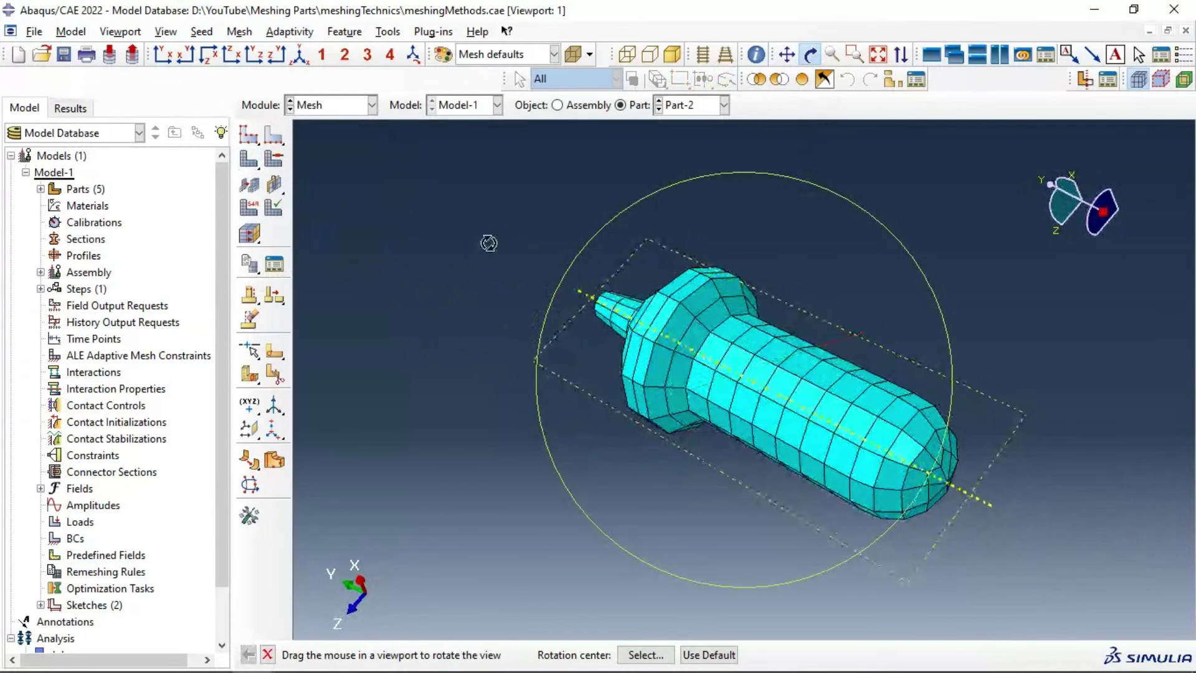
- Change the global seed size from 5 to 1, delete the old mesh, and remesh Part-2
left_click(248, 136)
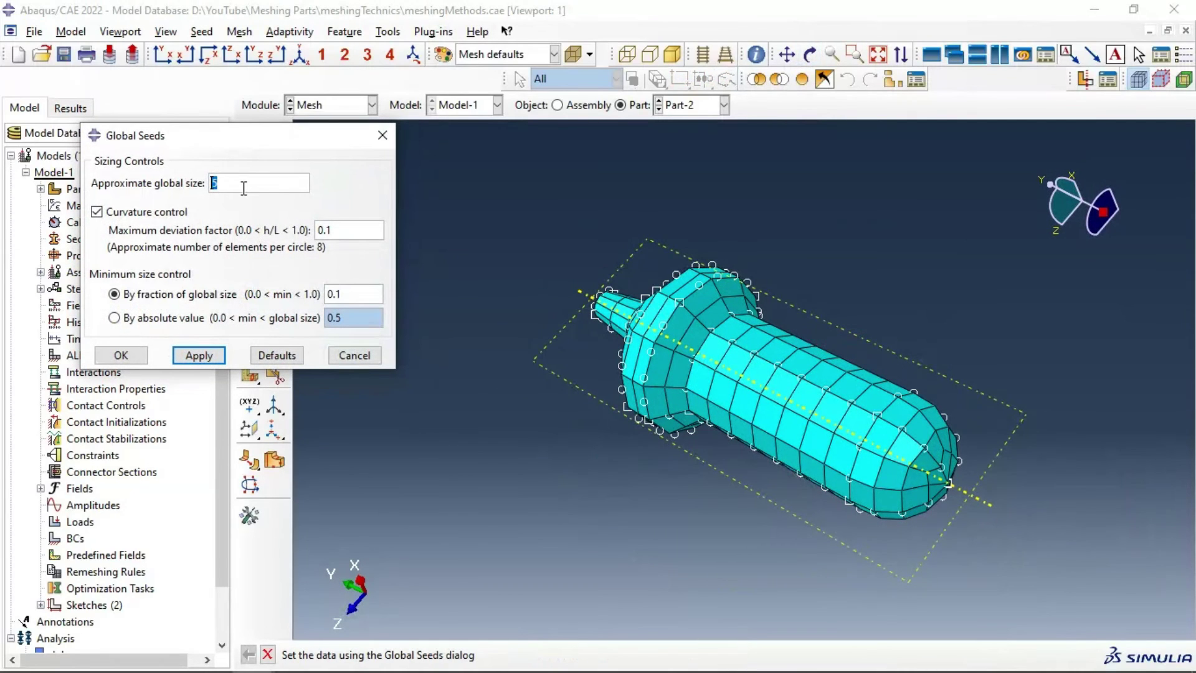
left_click(208, 358)
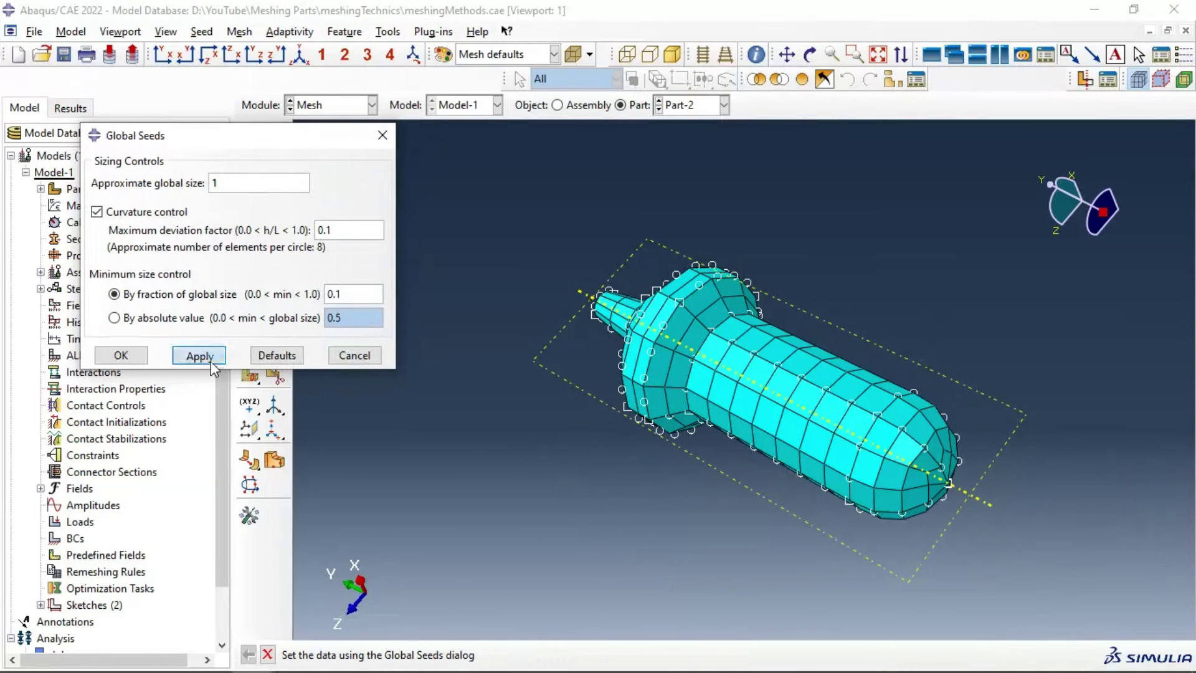
left_click(116, 259)
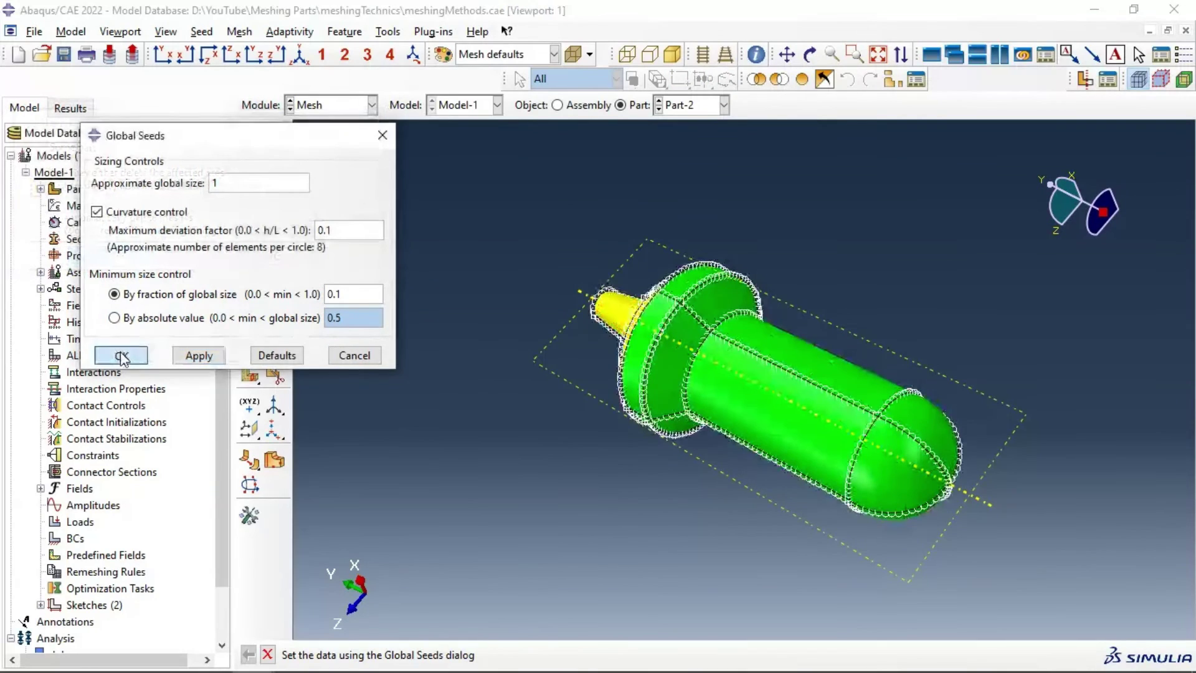
left_click(119, 354)
left_click(249, 159)
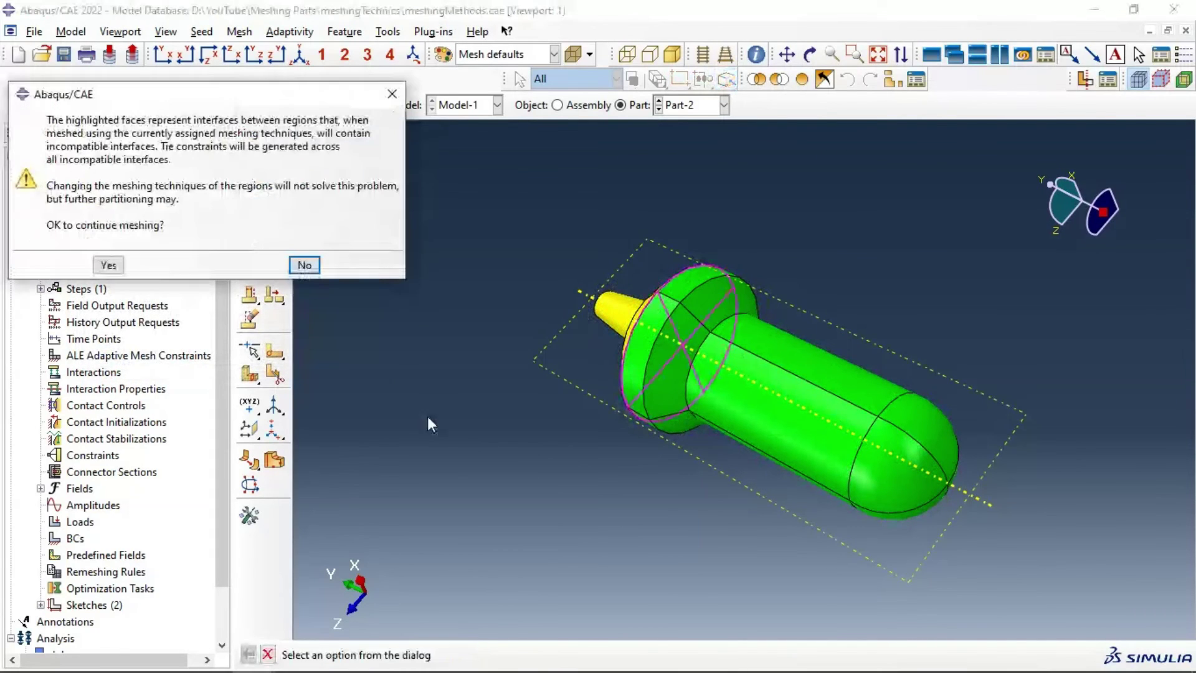
left_click(107, 265)
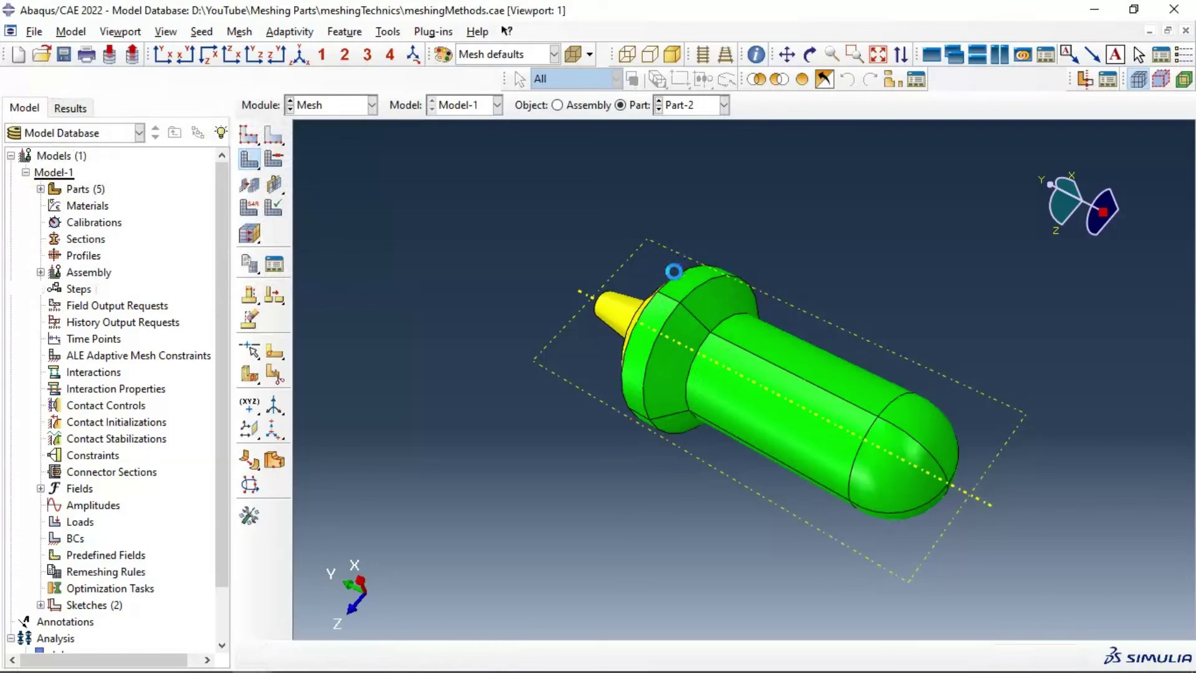
- Rotate the finely meshed part upright to inspect the hex mesh
left_click(810, 54)
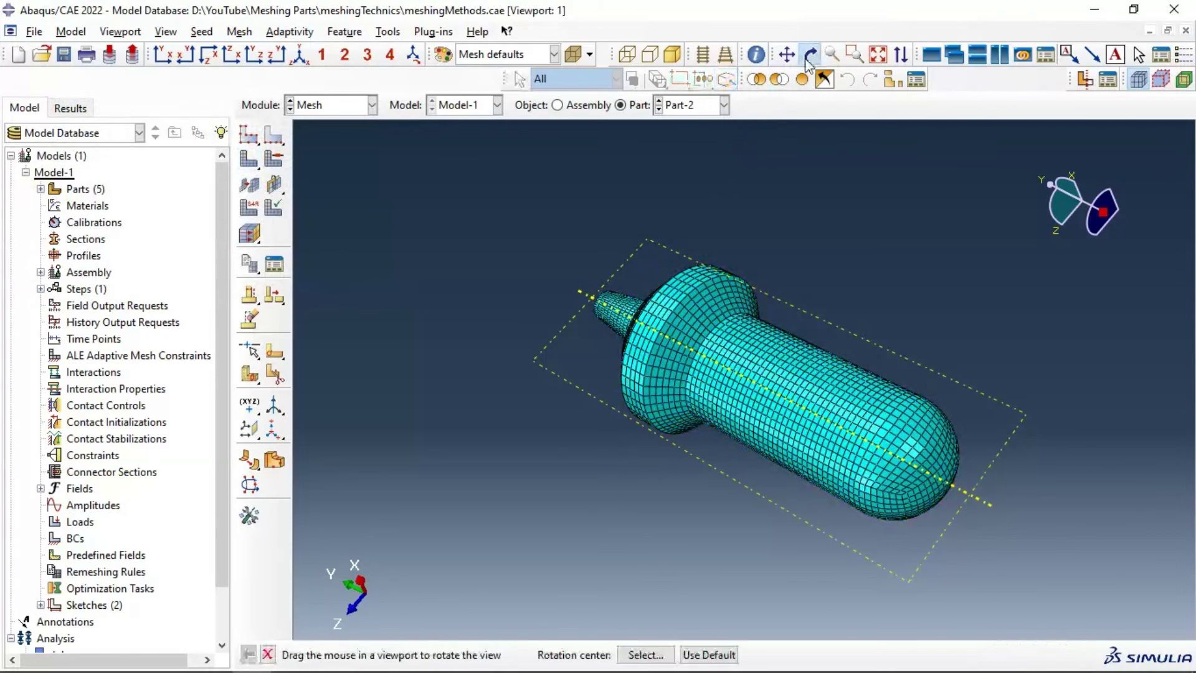
left_click_drag(739, 271, 747, 416)
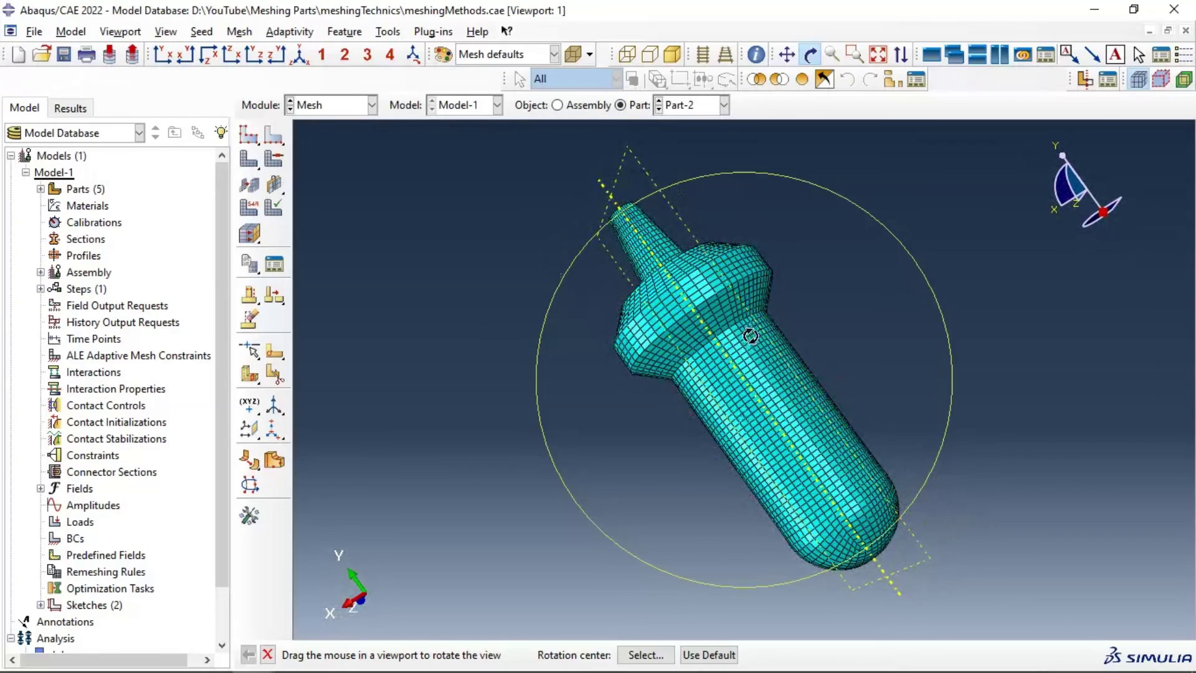